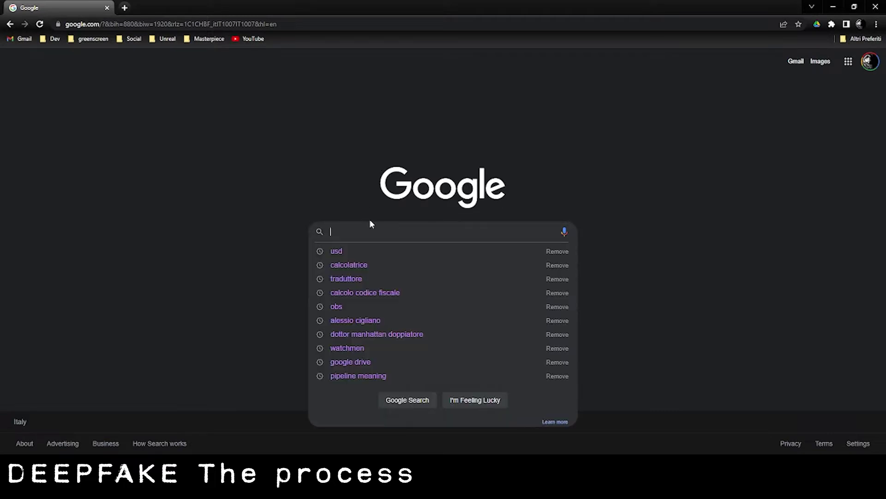
- Search Google Images for "tom cruise deepfake" and open the Sky News side-by-side face picture
text(tom cruise deepfake)
key(Return)
click(169, 98)
click(697, 198)
- Copy the enlarged Sky News side-by-side picture to the clipboard
right_click(582, 198)
click(614, 296)
right_click(580, 186)
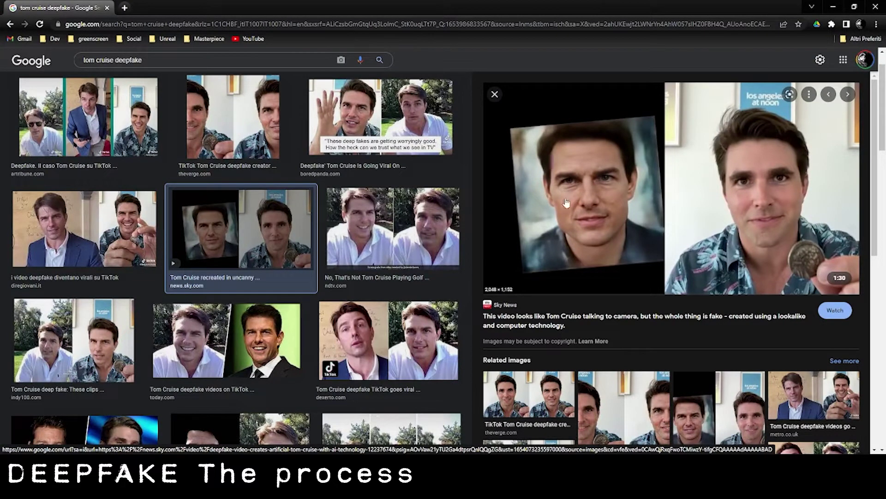
right_click(569, 171)
click(597, 278)
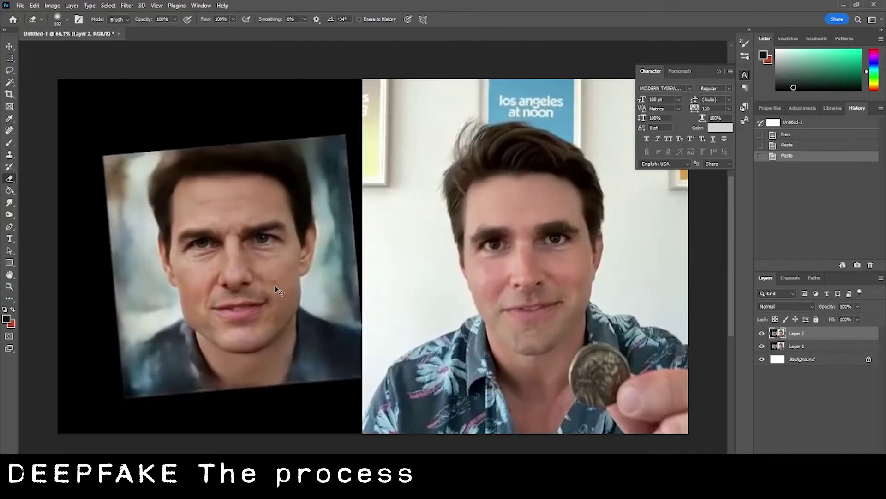
- In Photoshop, merge the visible layers and convert a Pen path around the tilted portrait's four corners into a selection
key(shift+ctrl+e)
key(p)
click(116, 161)
click(331, 139)
click(357, 369)
click(135, 394)
click(115, 162)
right_click(171, 191)
click(212, 228)
key(Return)
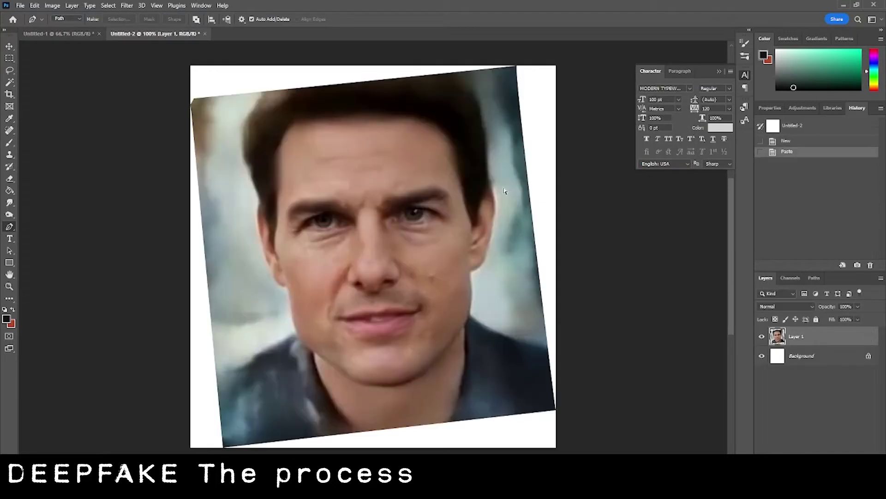
- Rotate the pasted portrait upright with Free Transform
key(ctrl+t)
drag(606, 216, 609, 237)
key(Return)
- Crop the canvas on all four sides to remove the white borders around the portrait
click(10, 95)
drag(190, 256, 206, 256)
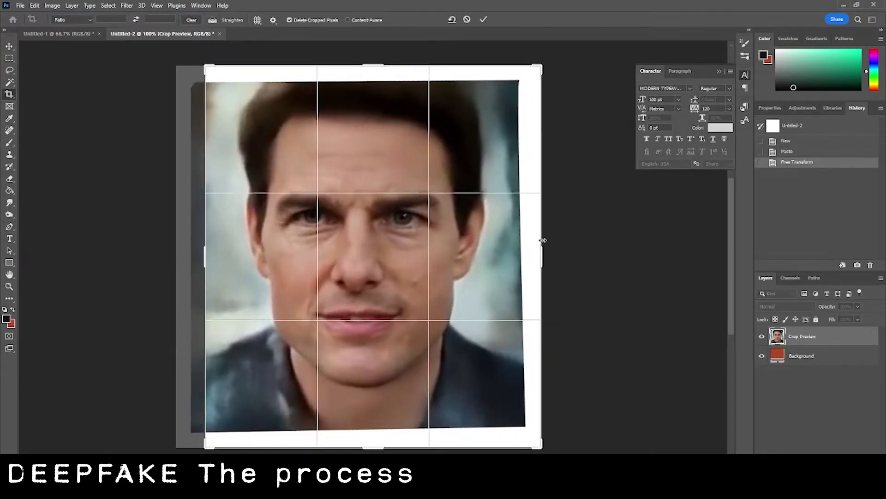
drag(540, 236, 524, 236)
drag(404, 447, 405, 433)
drag(378, 82, 377, 94)
key(Return)
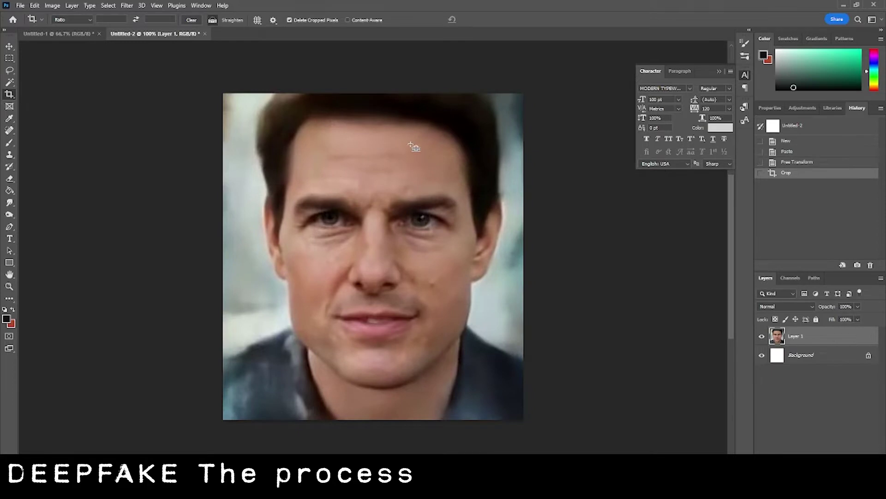
- Merge the visible layers and save the portrait to the Desktop as the PNG tomcruise_resize
key(ctrl+shift+e)
key(ctrl+shift+s)
text(tom)
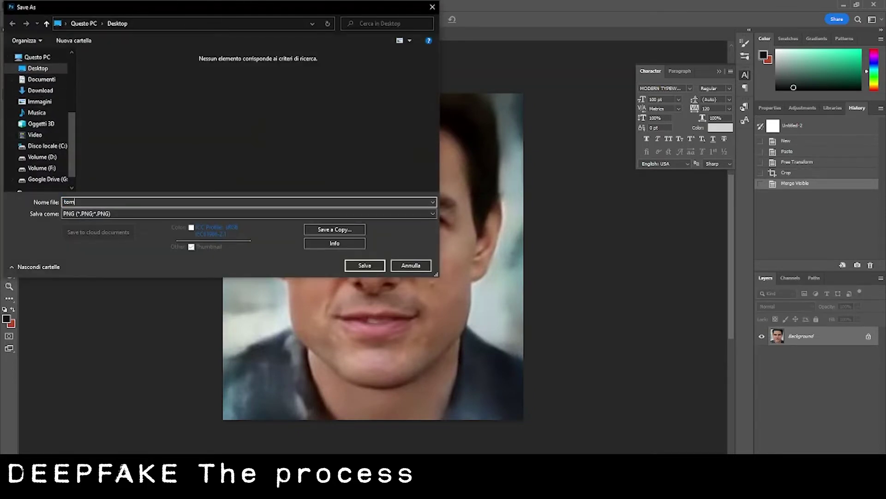
text(cruise_restored)
key(Return)
key(Return)
- In the browser, open Remini Web from the search results and upload tomcruise_resize.png for enhancement
click(129, 6)
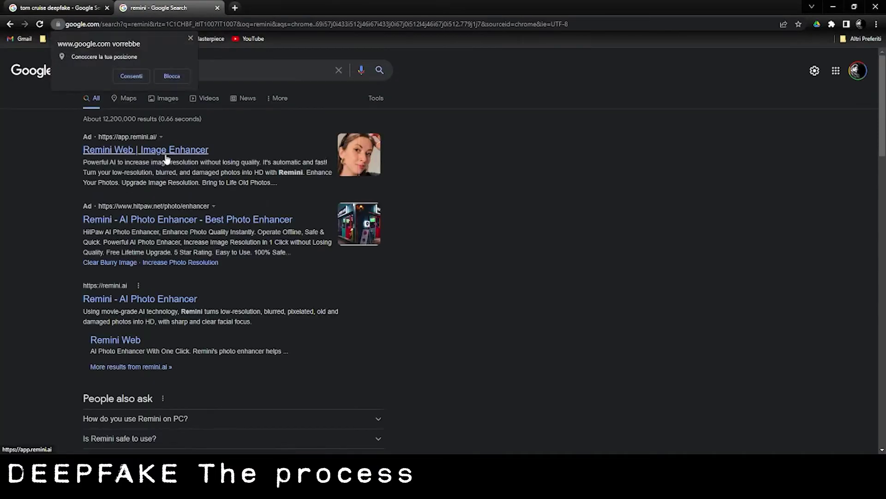
click(192, 37)
click(154, 150)
click(590, 292)
click(40, 83)
double_click(106, 83)
- Accept the cookie notice and copy the enhanced portrait from the Remini result page
click(589, 412)
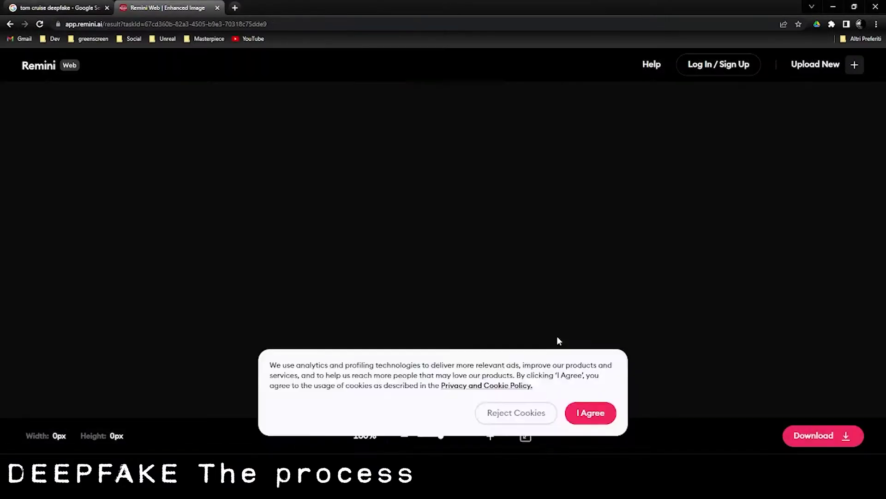
mouse_move(320, 370)
mouse_down()
mouse_move(579, 369)
mouse_move(315, 369)
mouse_up()
right_click(475, 252)
click(487, 271)
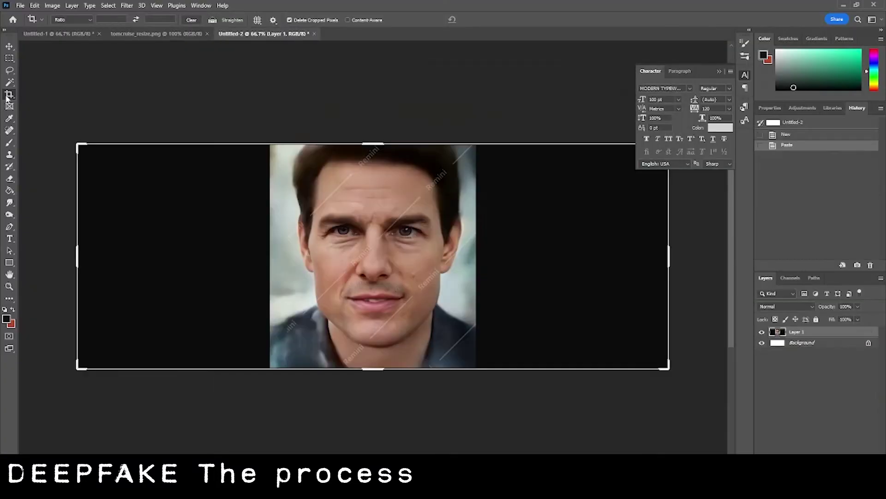
- In Photoshop, crop the pasted Remini capture to the portrait, cutting away the black areas on both sides
drag(75, 255, 224, 263)
drag(551, 262, 491, 247)
key(Return)
key(z)
click(408, 233)
click(408, 232)
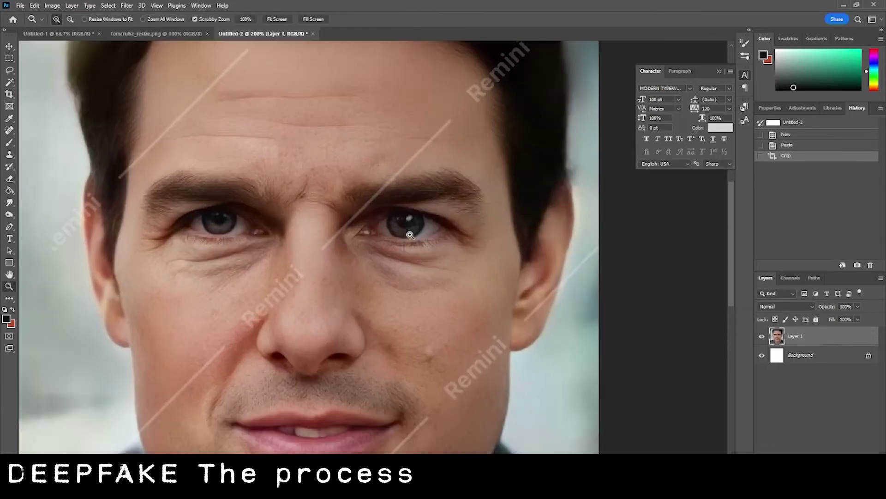
- Merge the visible layers and duplicate the portrait onto a new layer
key(ctrl+shift+e)
key(z)
click(409, 232)
alt+click(408, 232)
alt+click(408, 233)
key(ctrl+j)
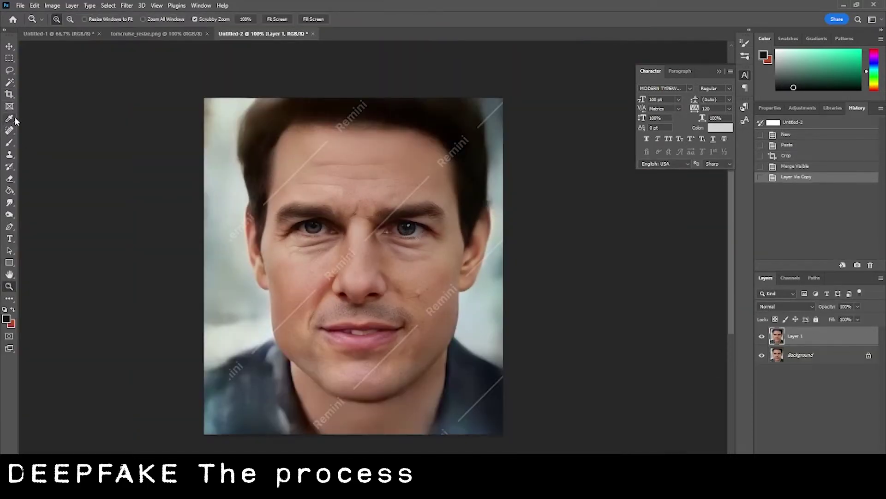
- Remove the Remini watermarks around the inner eyebrow, nose, cheek and chin with the Spot Healing Brush
click(9, 130)
click(60, 131)
click(411, 197)
click(398, 208)
click(370, 234)
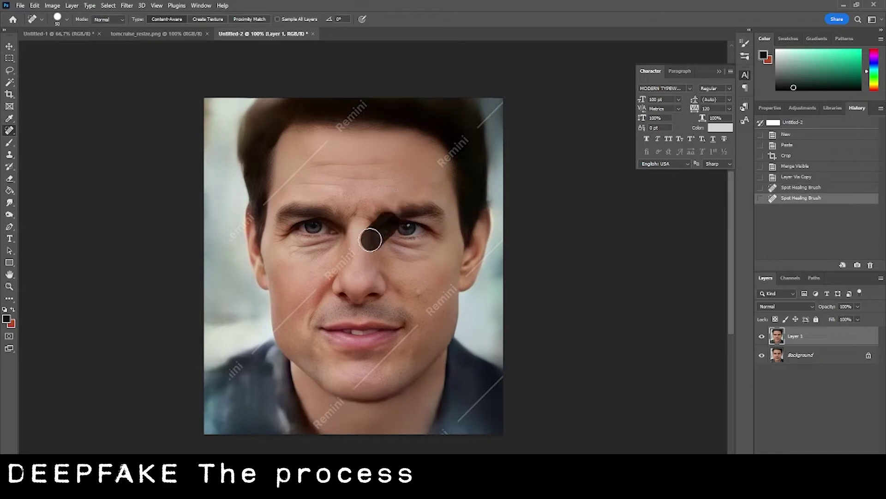
click(445, 302)
drag(424, 336, 353, 388)
click(334, 272)
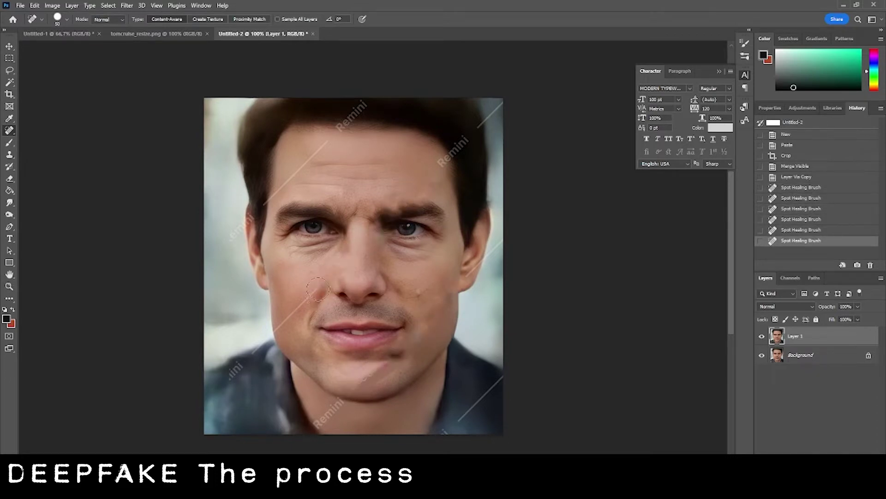
- Retouch the watermark lines on the cheeks and forehead, switch to the Clone Stamp, and undo the last clone stroke
drag(277, 284, 316, 344)
drag(326, 154, 276, 199)
drag(418, 279, 508, 390)
key(s)
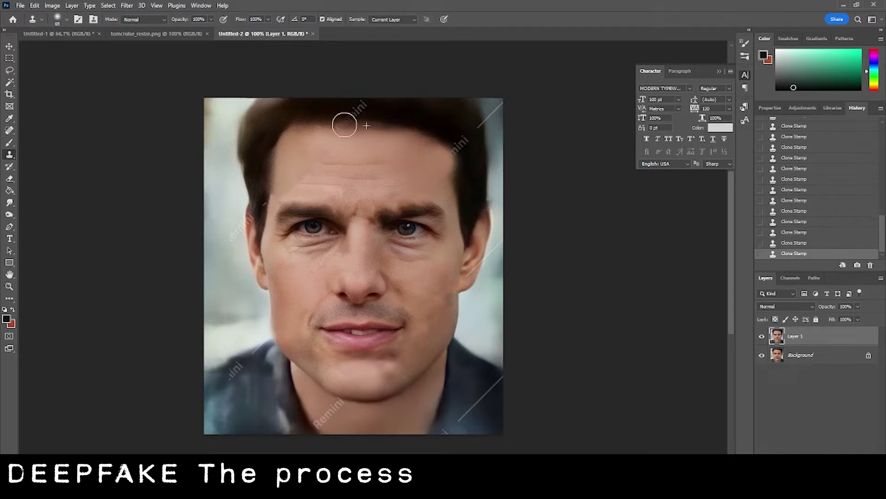
key(ctrl+z)
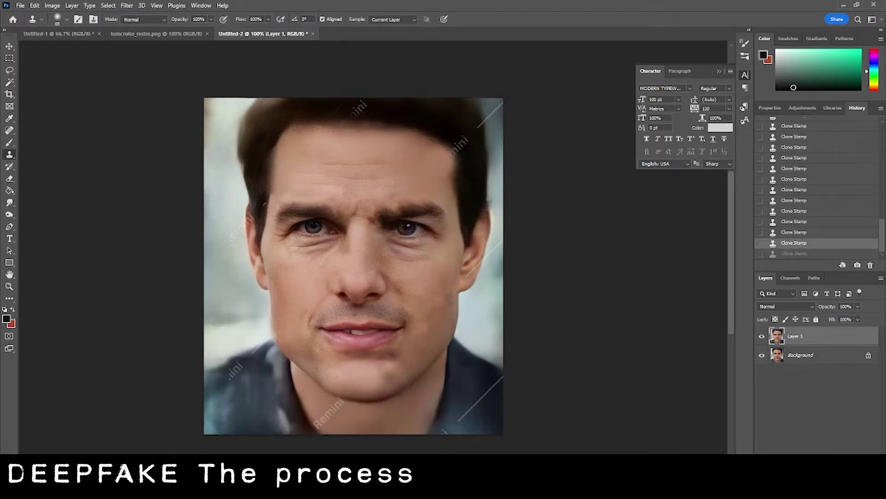
- Clone an eye patch on a new layer, flip it horizontally with Free Transform, and merge the visible layers
key(ctrl+shift+alt+n)
key(ctrl+t)
right_click(406, 226)
click(454, 408)
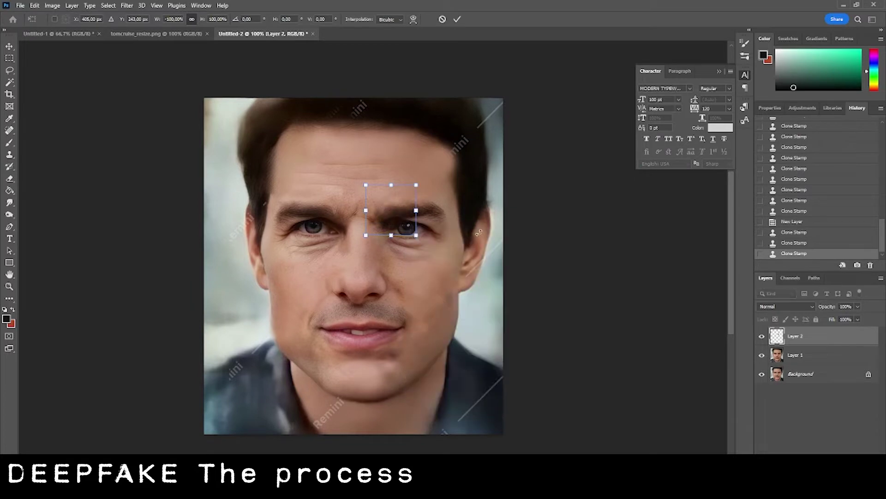
key(Return)
key(ctrl+shift+e)
- Clone the inner corner of the clean eye onto a new layer over the watermarked eye's inner corner
key(z)
click(423, 239)
key(s)
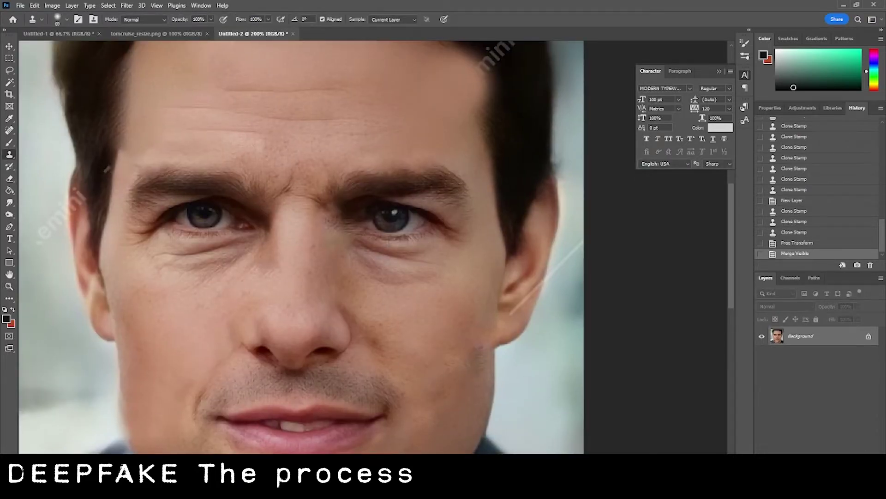
click(862, 455)
alt+click(257, 219)
drag(354, 214, 357, 223)
click(358, 225)
click(356, 224)
- Flip the cloned eye-corner patch horizontally and merge it down into the portrait
key(ctrl+t)
right_click(372, 264)
click(417, 448)
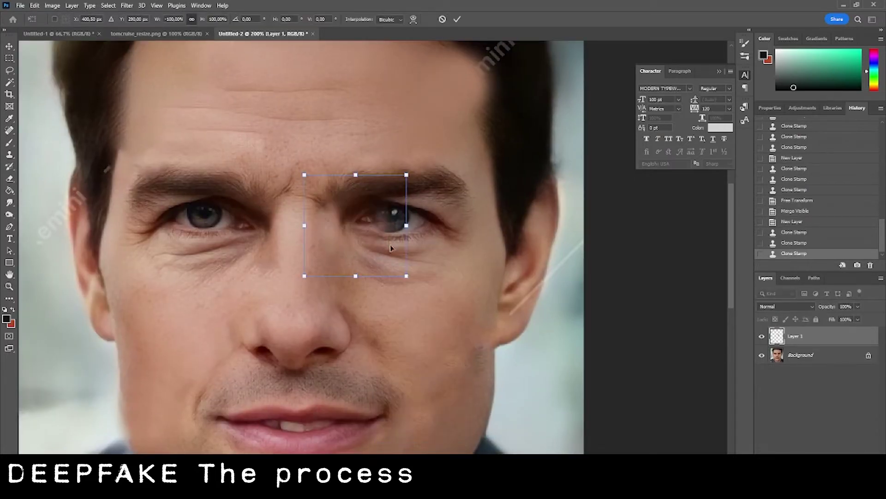
key(Return)
key(ctrl+e)
- Select the clean eye's iris area with the Elliptical Marquee and paste a copy as a new layer
right_click(10, 58)
click(46, 67)
drag(182, 194, 227, 234)
key(ctrl+c)
key(ctrl+d)
key(ctrl+v)
- Move the pasted iris area over the opposite eye and flip it horizontally
key(v)
mouse_move(298, 257)
mouse_down()
mouse_move(387, 219)
mouse_move(403, 242)
mouse_up()
key(ctrl+t)
right_click(393, 223)
click(440, 406)
key(Return)
- Blend the pasted eye by erasing its edges with an adjusted Eraser brush, and merge the visible layers
key(e)
right_click(456, 271)
click(508, 300)
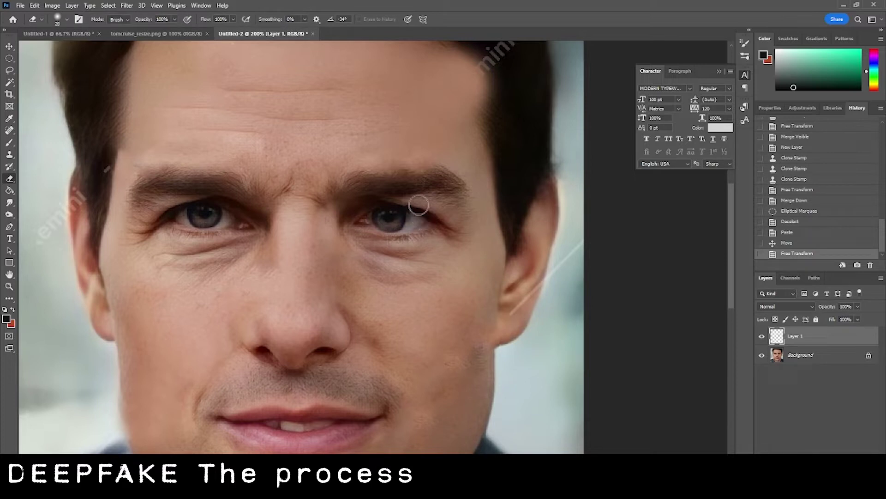
click(363, 226)
key(z)
alt+click(444, 279)
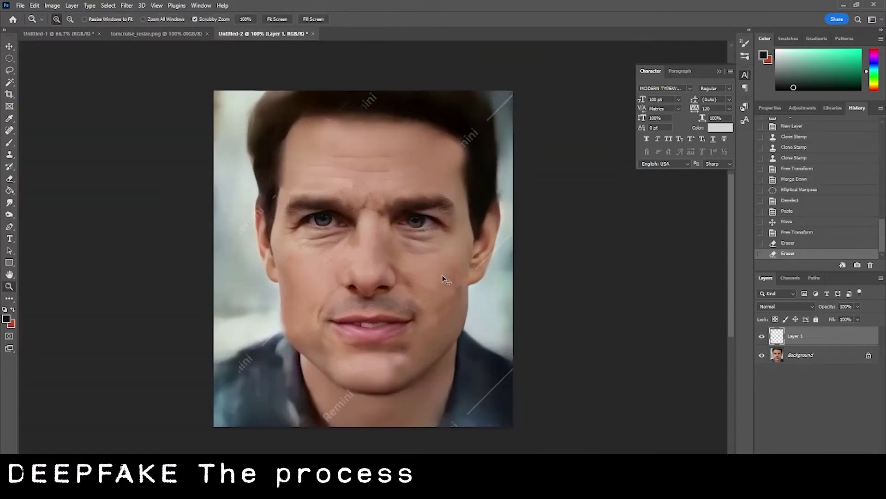
key(ctrl+shift+e)
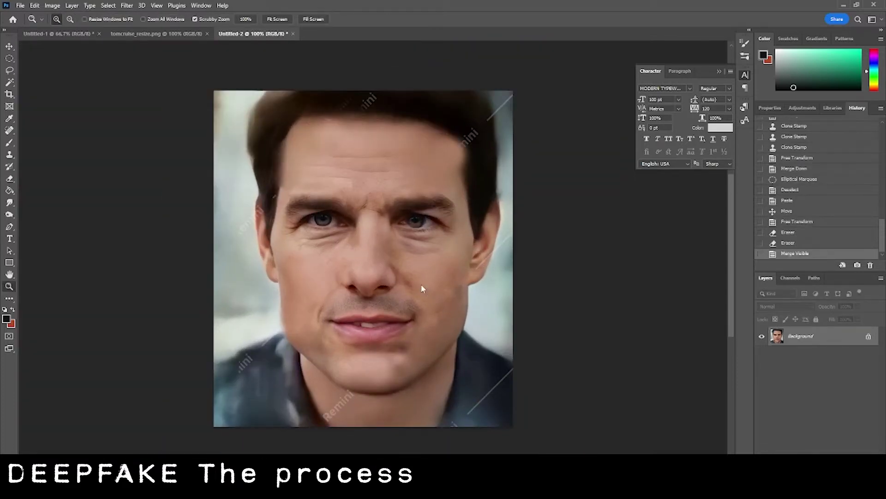
- Save the retouched portrait to the Desktop as a PNG named tomcuirse
key(ctrl+shift+s)
text(tomcuirse)
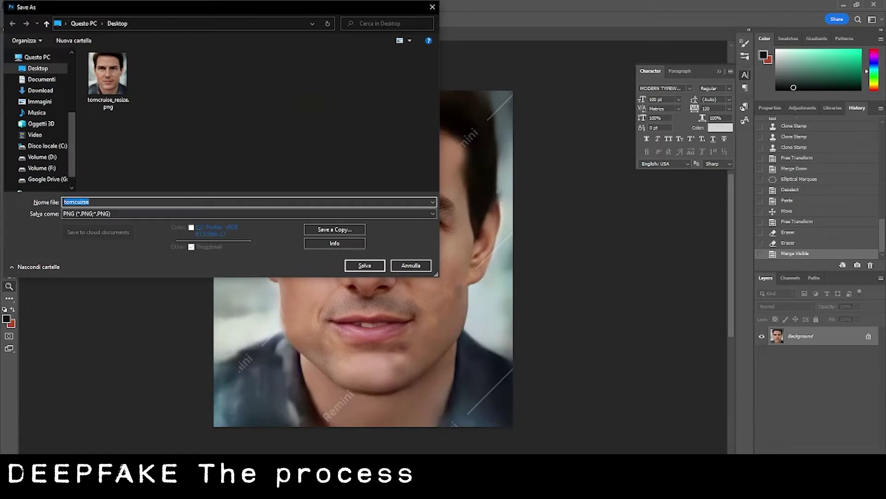
key(Return)
key(Return)
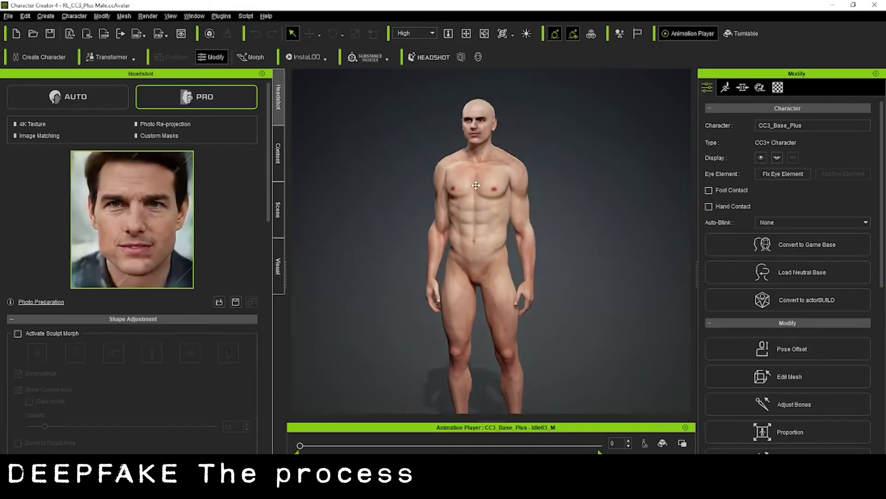
- In Character Creator 4, reshape the avatar's lower face around the jaw and chin with the Morph tool
scroll(469, 233, up, 5)
scroll(476, 240, up, 4)
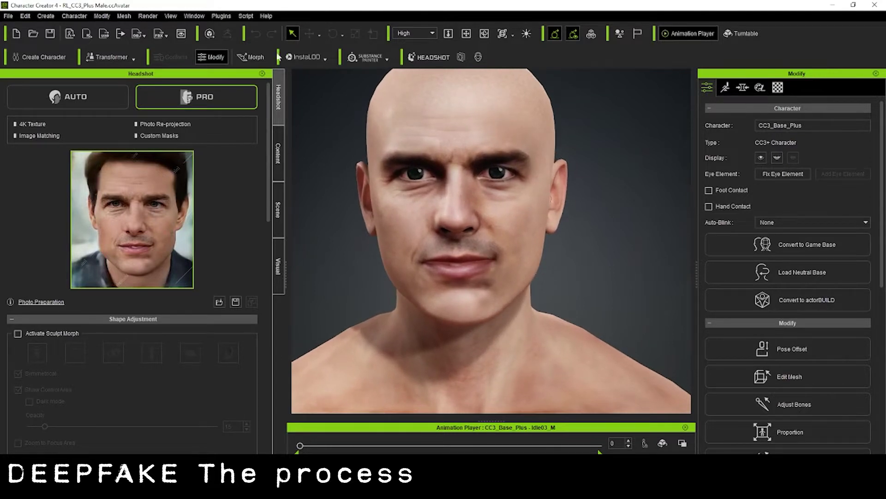
click(455, 305)
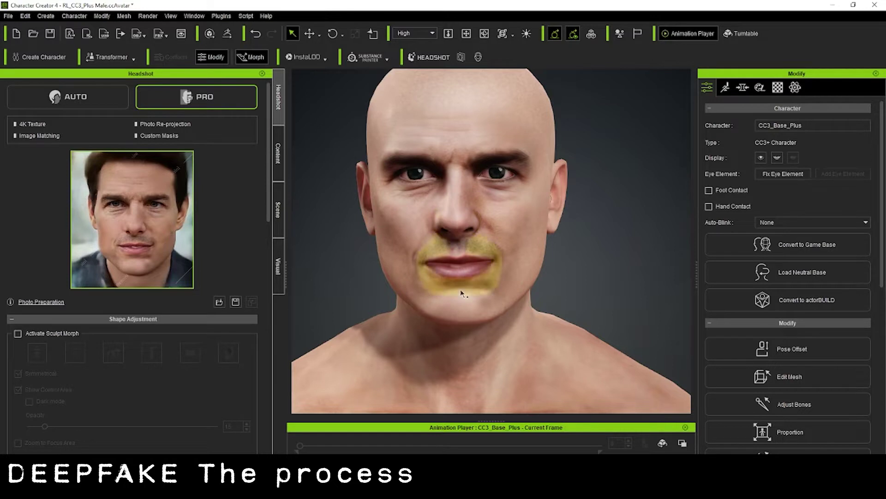
- Apply the Eyes_01 template from the actor eye content to the avatar
click(278, 155)
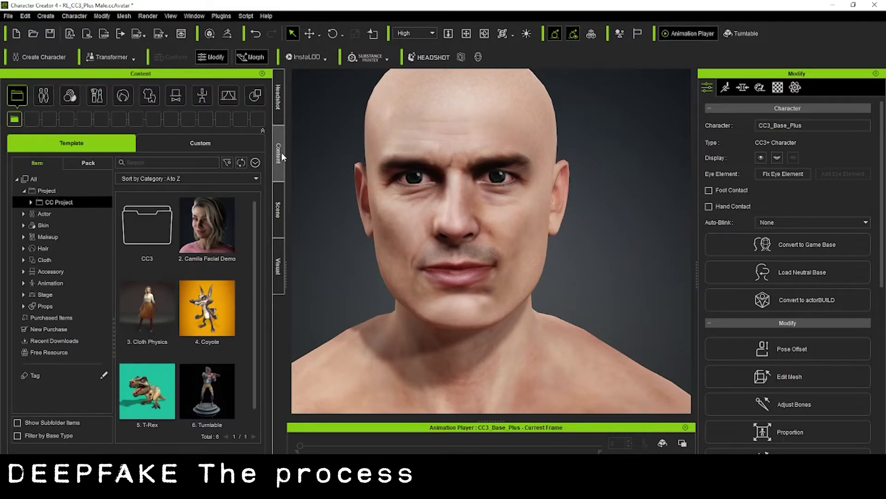
click(70, 95)
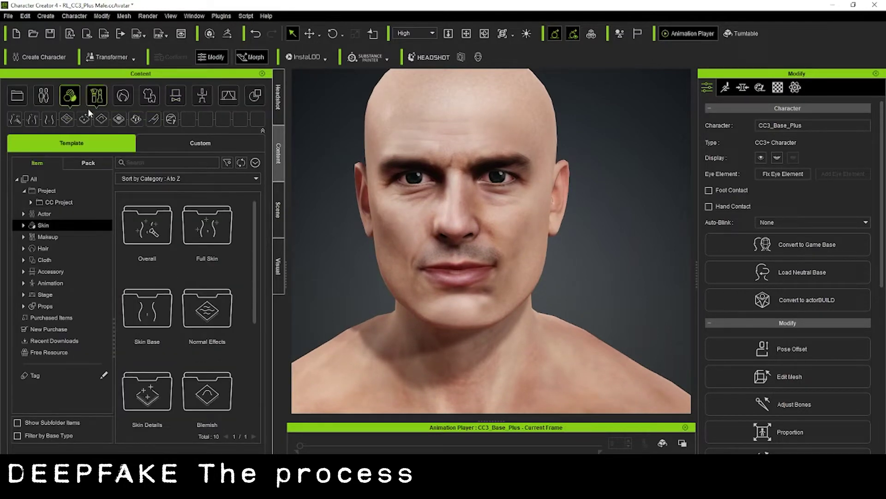
click(43, 95)
click(154, 119)
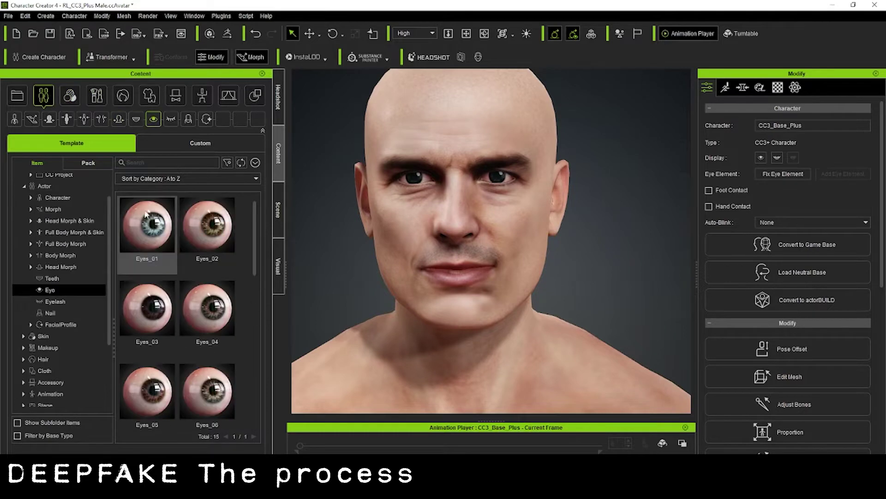
double_click(150, 236)
click(369, 276)
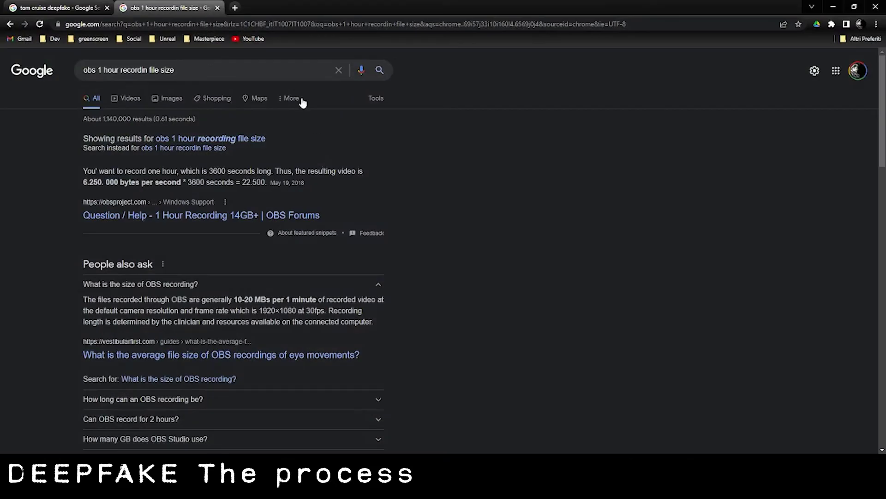
- In the browser, search Google Images for "tom cruise eyes color"
triple_click(266, 67)
text(tom cruise)
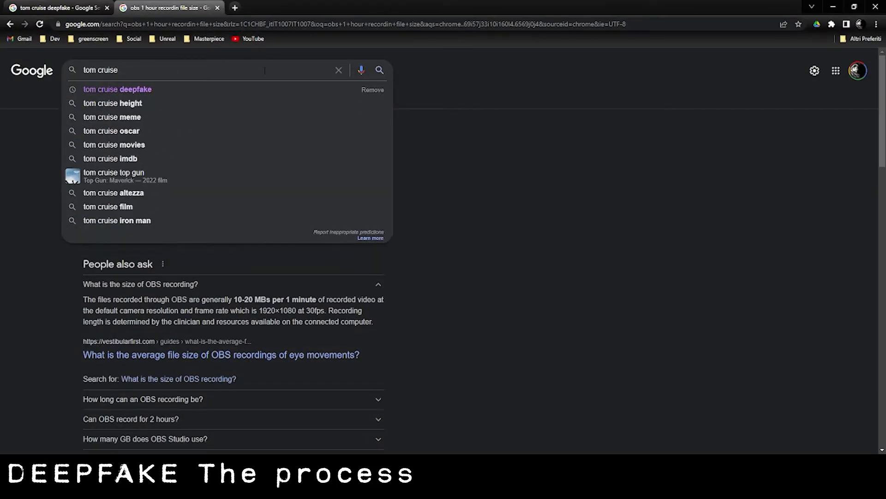
text( eyes color)
key(Return)
click(131, 98)
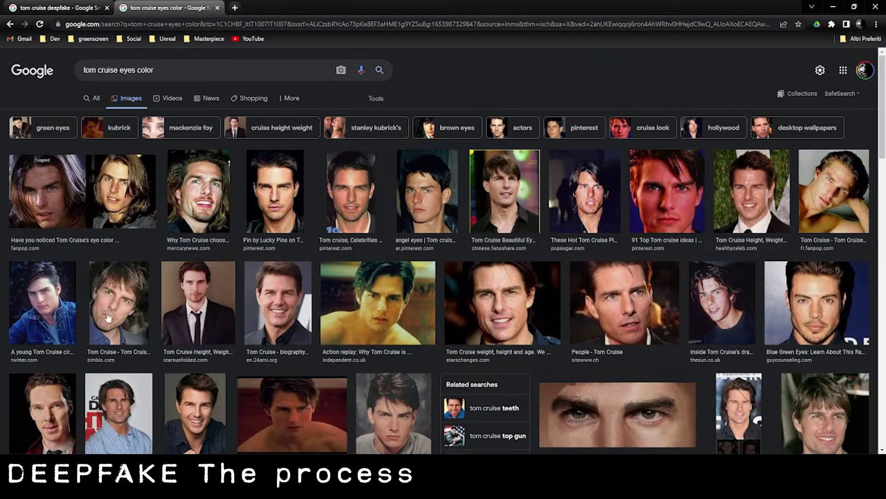
- Examine the image results and the web search results for references of the actor's eye color
click(137, 324)
click(222, 124)
click(51, 61)
click(12, 25)
click(12, 25)
click(12, 25)
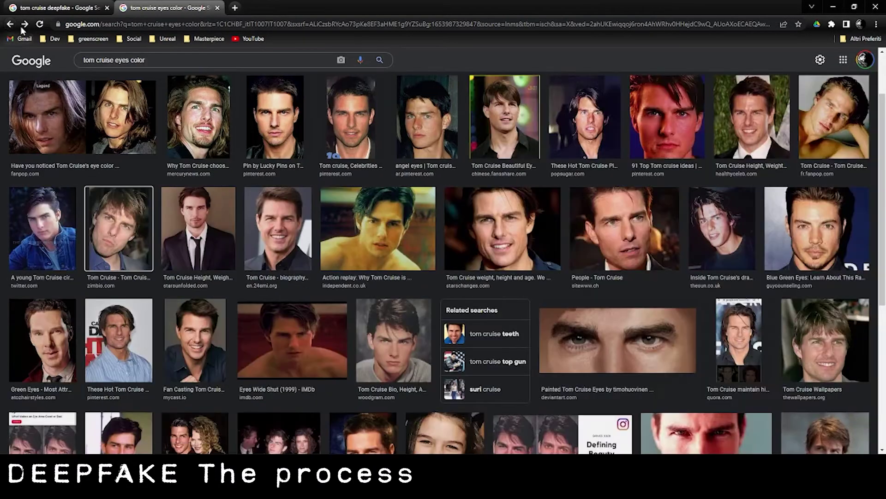
click(22, 27)
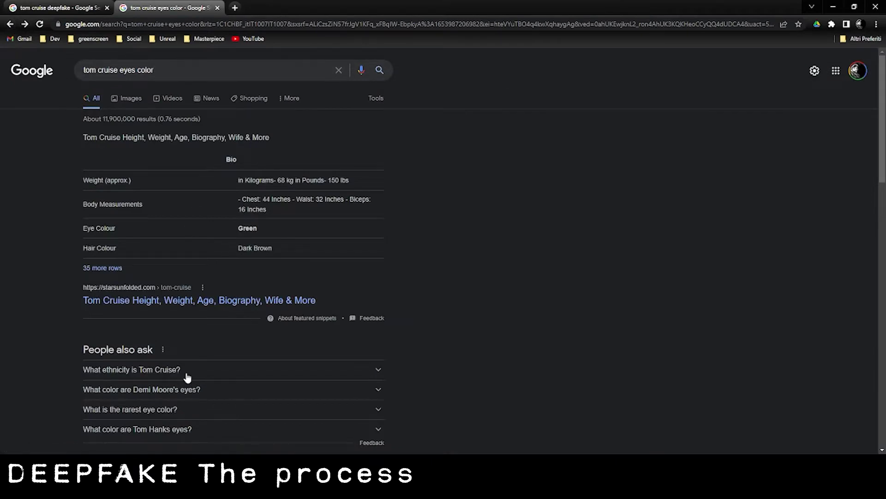
scroll(195, 204, down, 9)
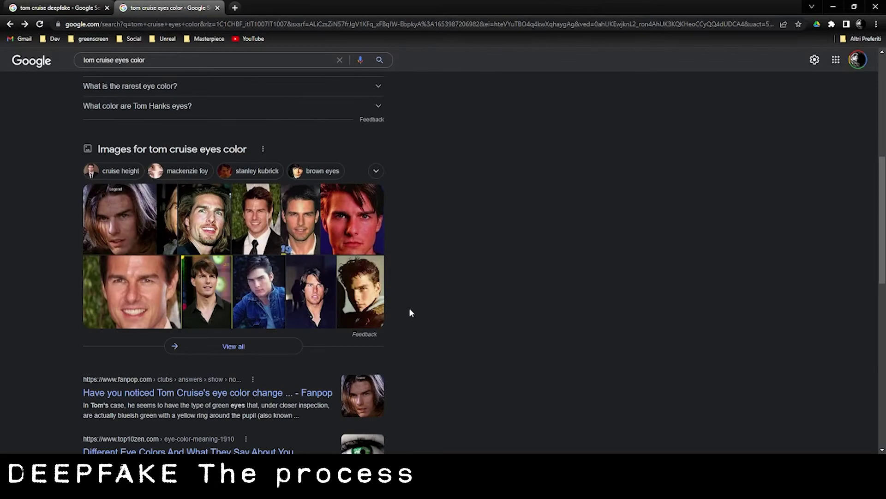
scroll(271, 307, down, 2)
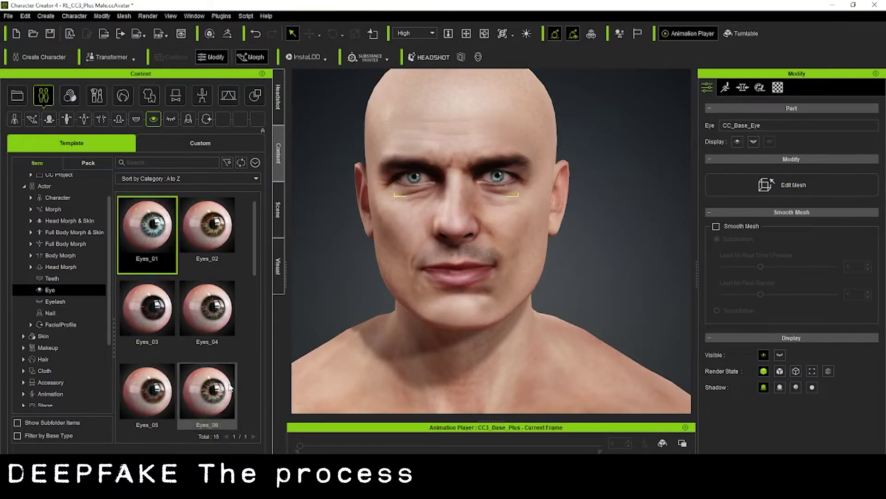
- Try the Eyes_06 and Eyes_07 templates on the avatar and compare them up close
double_click(229, 384)
click(349, 269)
scroll(609, 171, up, 3)
middle_drag(610, 172, 616, 202)
scroll(217, 364, down, 2)
double_click(147, 369)
click(368, 272)
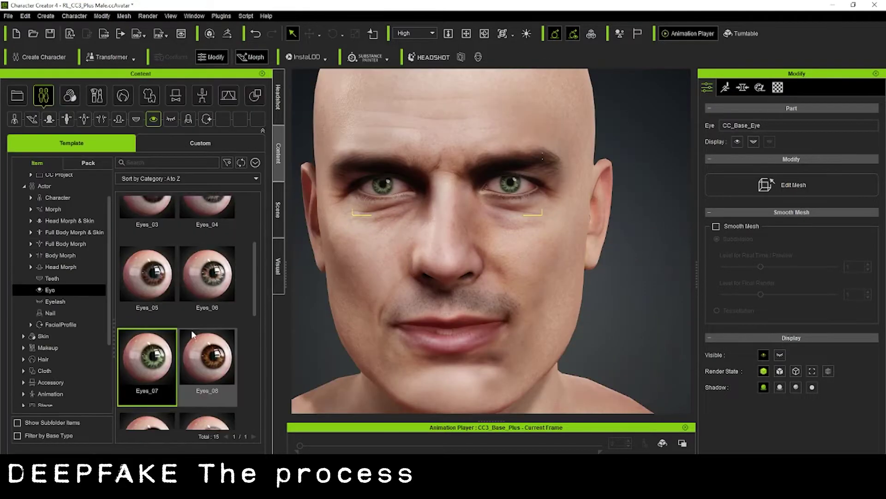
- Apply the Eyes_04 template to the avatar
scroll(184, 342, down, 3)
scroll(237, 306, up, 4)
double_click(207, 237)
click(368, 272)
middle_drag(633, 283, 646, 320)
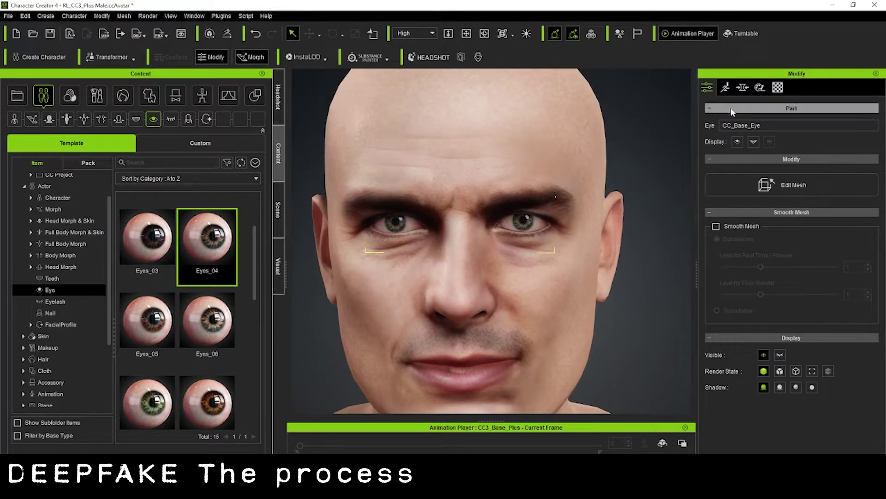
- Filter the whole actor's morphs by "jaw" and increase Jaw Corner Height, Jaw Height and Jaw Scale slightly
click(743, 88)
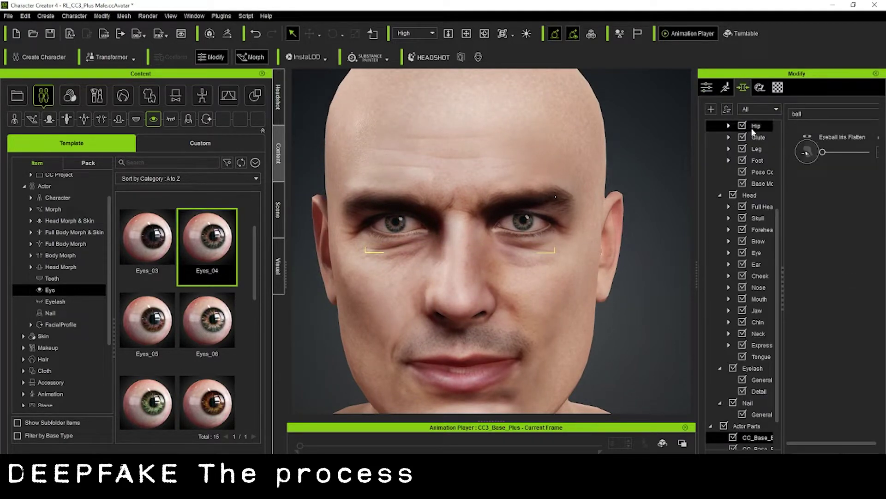
scroll(753, 132, up, 4)
click(747, 148)
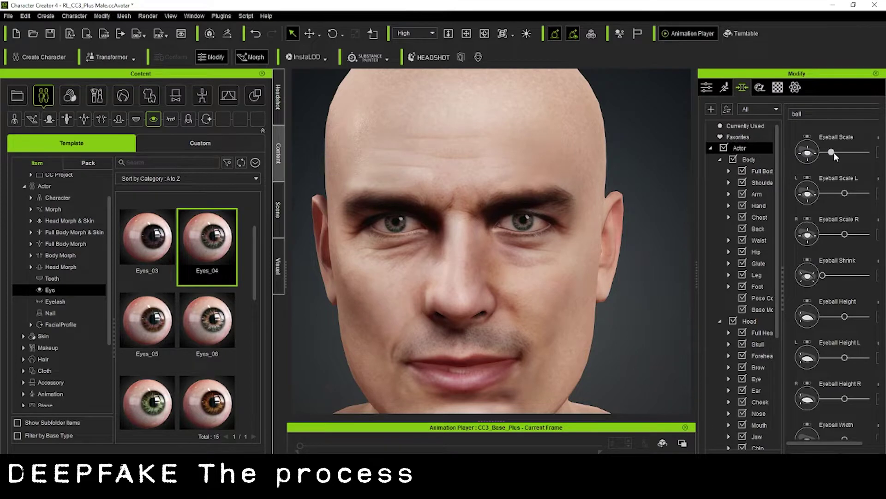
mouse_move(615, 215)
right_down()
mouse_move(559, 217)
mouse_move(607, 207)
right_up()
scroll(608, 206, down, 2)
drag(804, 114, 570, 94)
text(jaw)
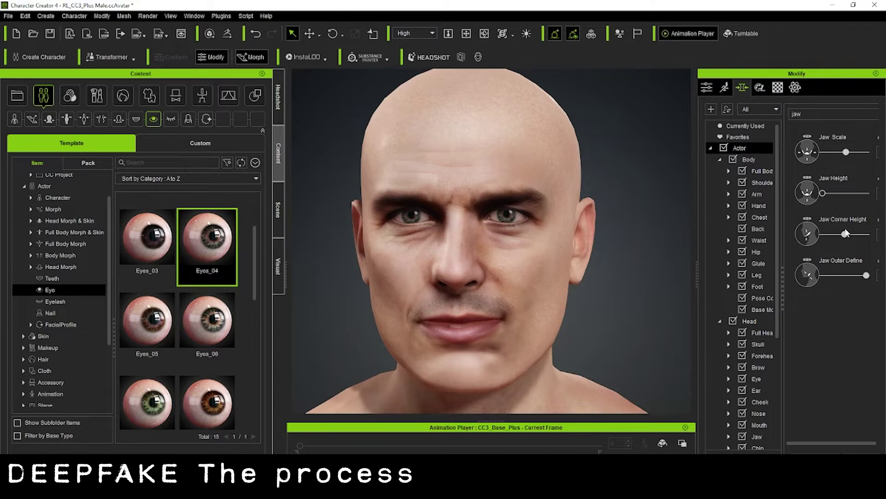
drag(843, 236, 869, 239)
mouse_move(823, 194)
mouse_down()
mouse_move(848, 196)
mouse_move(829, 195)
mouse_up()
drag(847, 153, 848, 156)
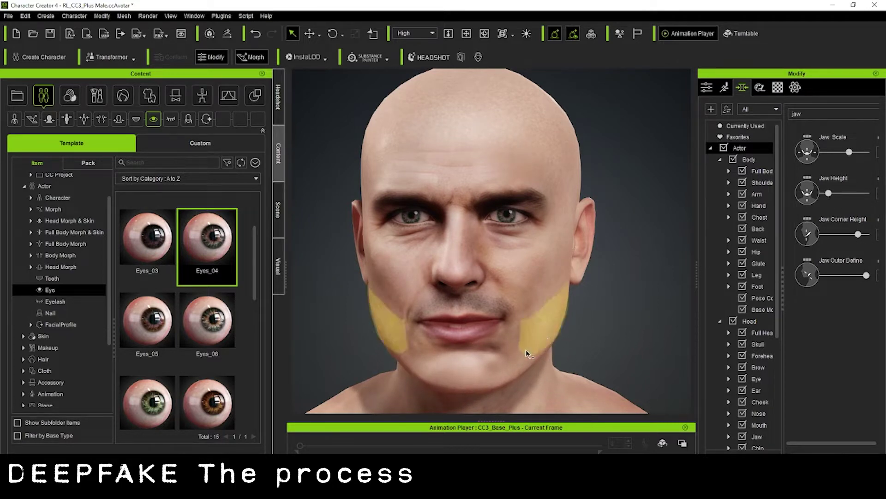
- In the avatar's chin morphs, raise Chin Height slightly and reduce Chin Depth A
click(468, 361)
click(757, 447)
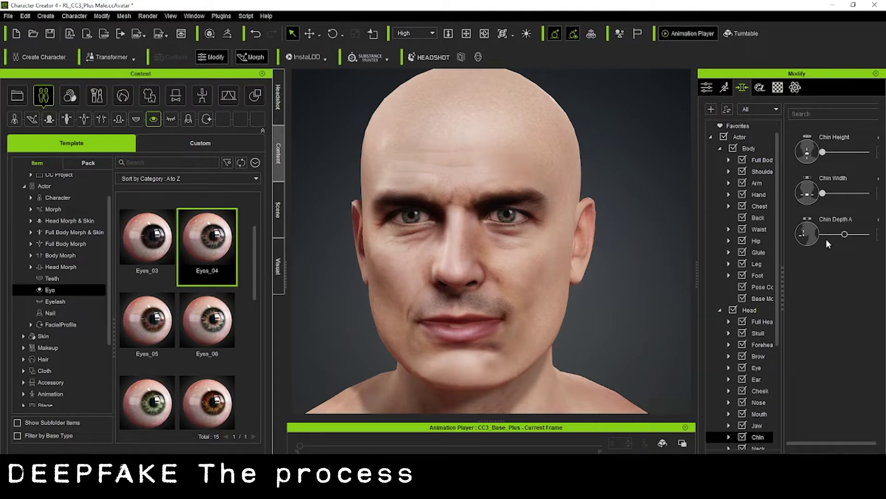
drag(844, 234, 832, 235)
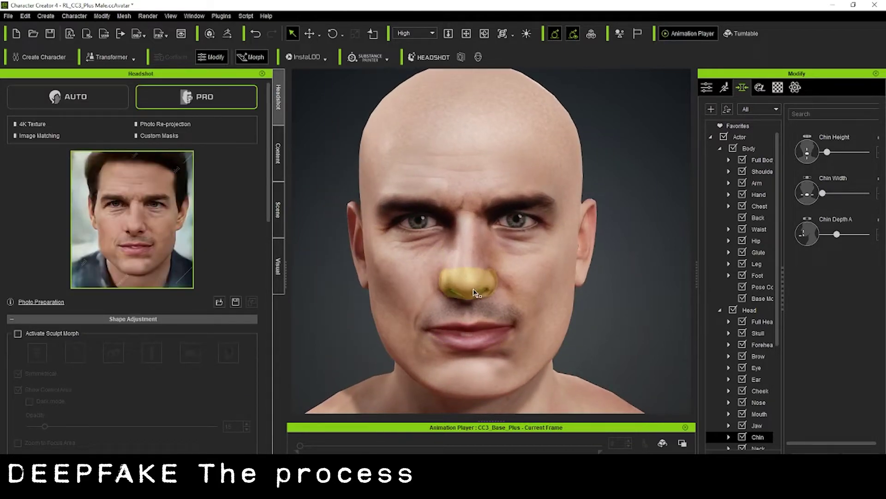
- Select the avatar's nose for morphing and open the Hair content library
click(475, 291)
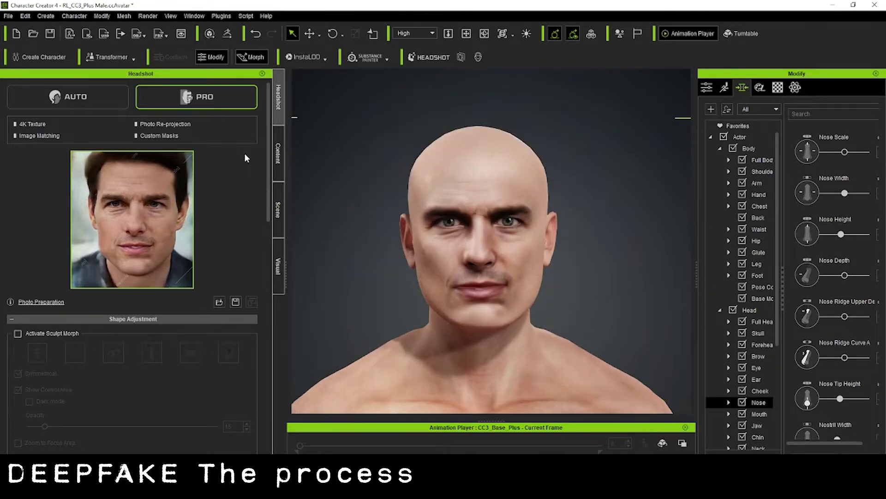
click(279, 152)
click(122, 96)
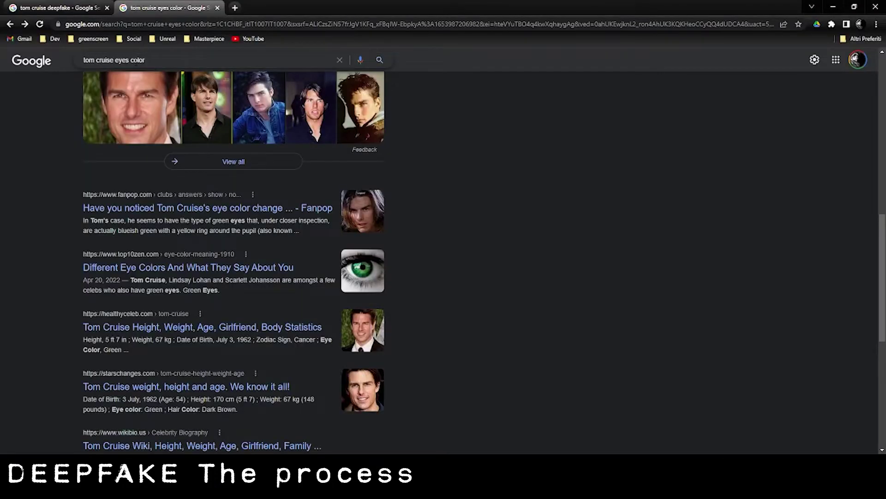
- In the browser, search Google Images for "tom cruise references"
drag(145, 60, 116, 60)
text(refere)
click(119, 76)
click(120, 99)
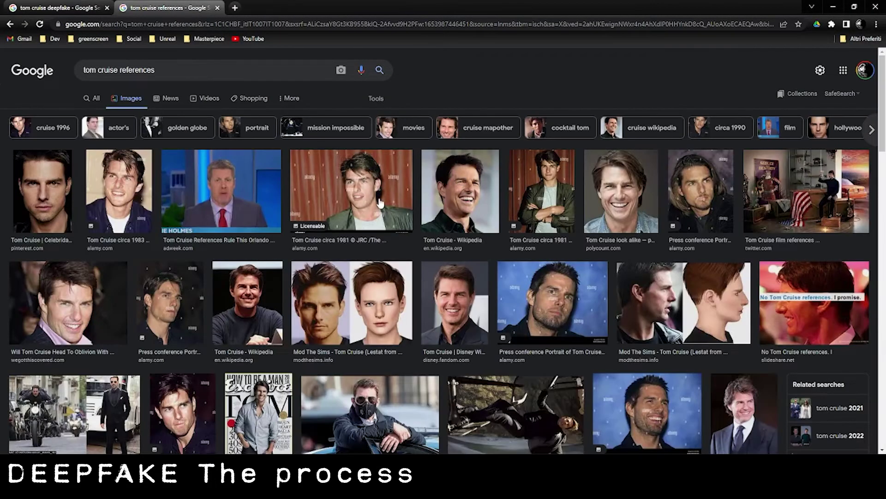
- Enlarge several portrait results to examine the actor's hairstyle
click(397, 189)
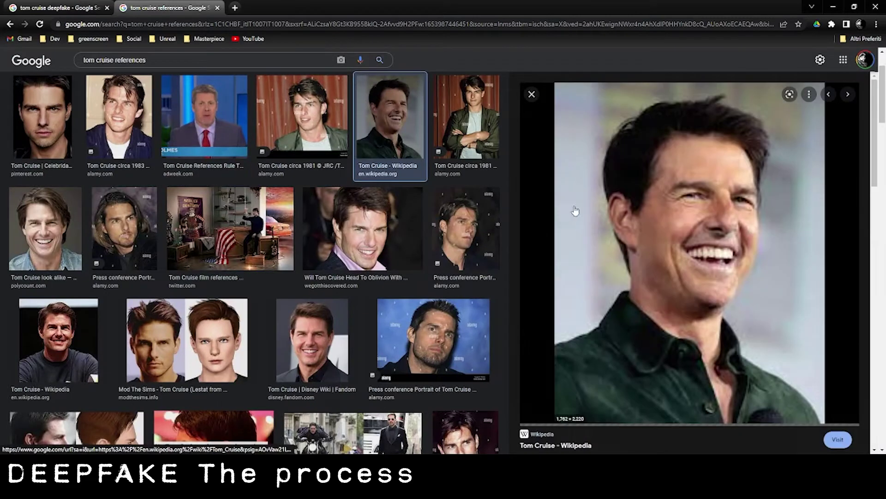
click(494, 134)
click(365, 245)
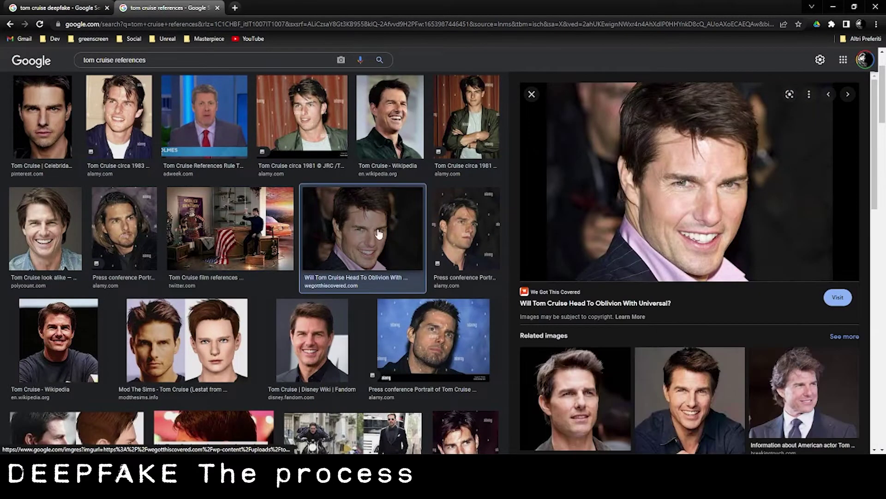
click(344, 354)
- In Character Creator 4, apply the Classic short hair from the HairGroup templates to the avatar
key(alt+Tab)
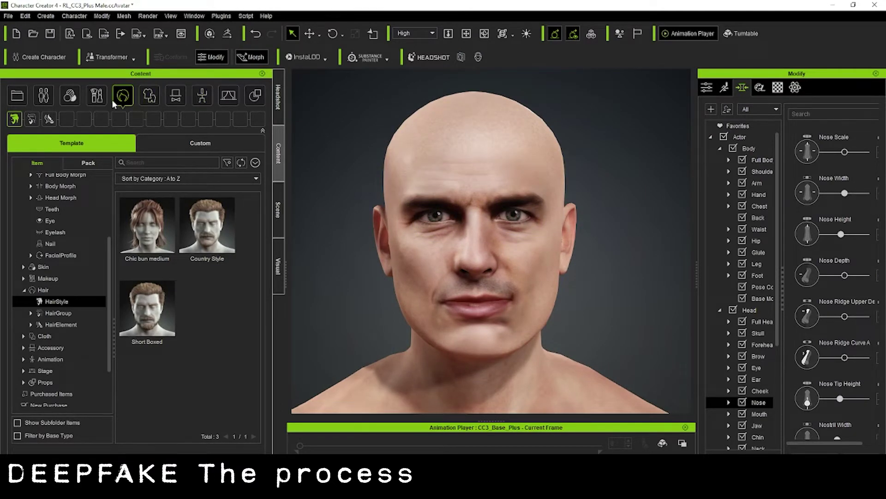
click(62, 325)
click(58, 301)
click(44, 290)
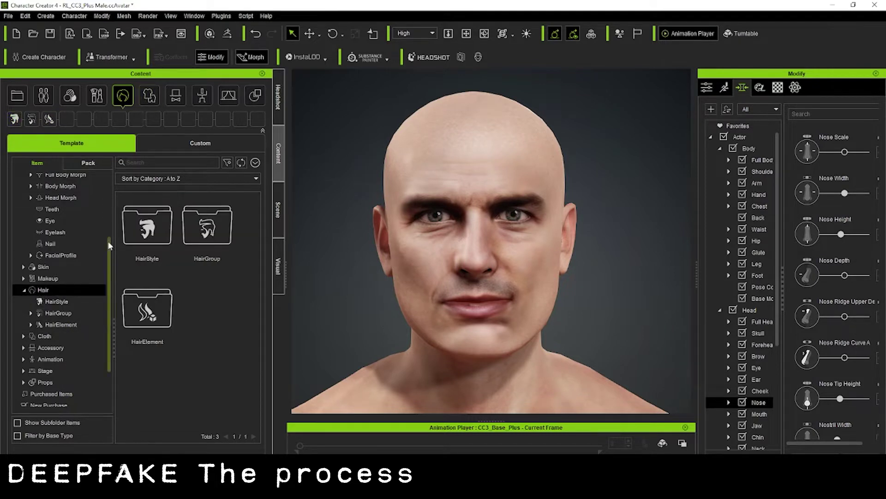
click(30, 313)
click(48, 348)
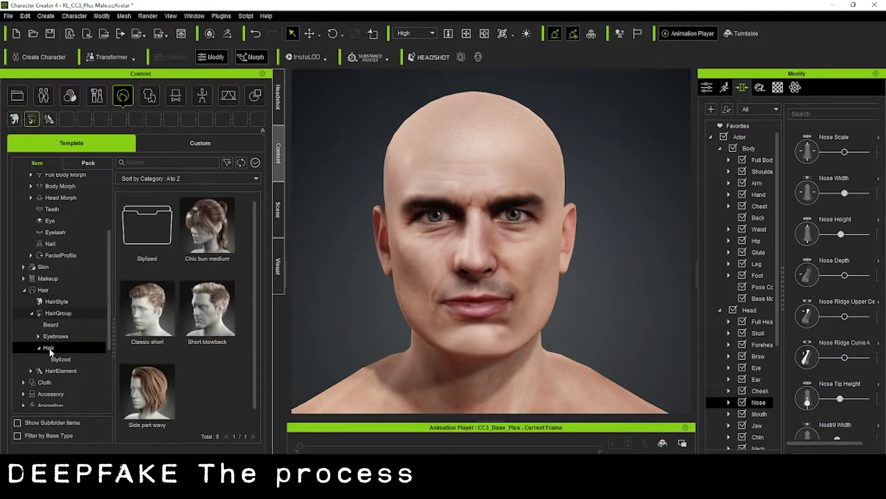
double_click(159, 307)
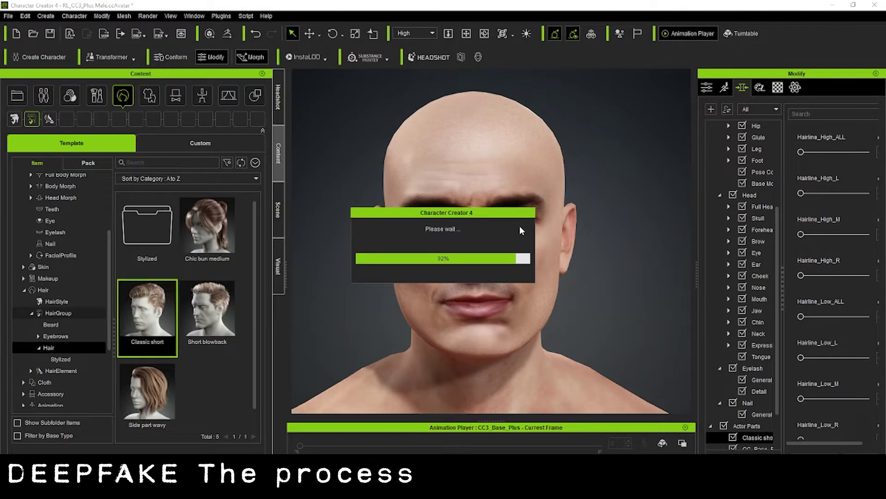
- Compare the avatar's new hair with the Headshot photo and the portrait references in the browser
click(281, 119)
click(280, 150)
right_drag(517, 214, 612, 184)
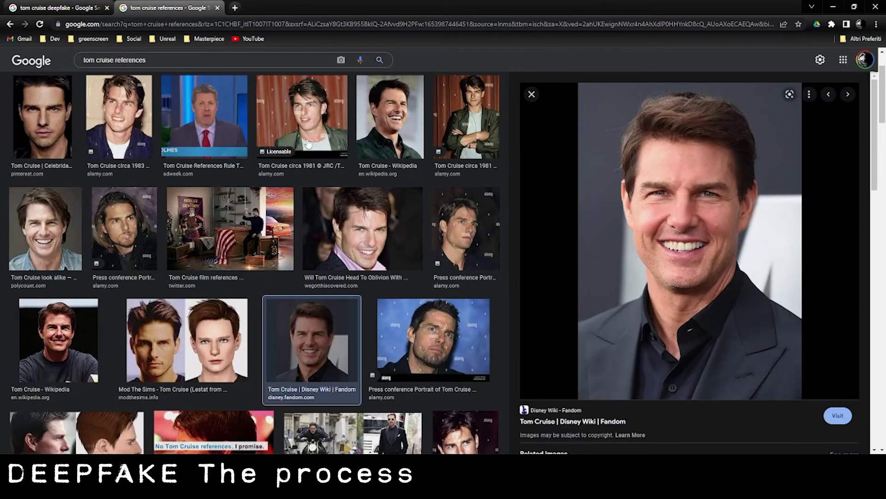
click(307, 145)
click(168, 339)
click(168, 340)
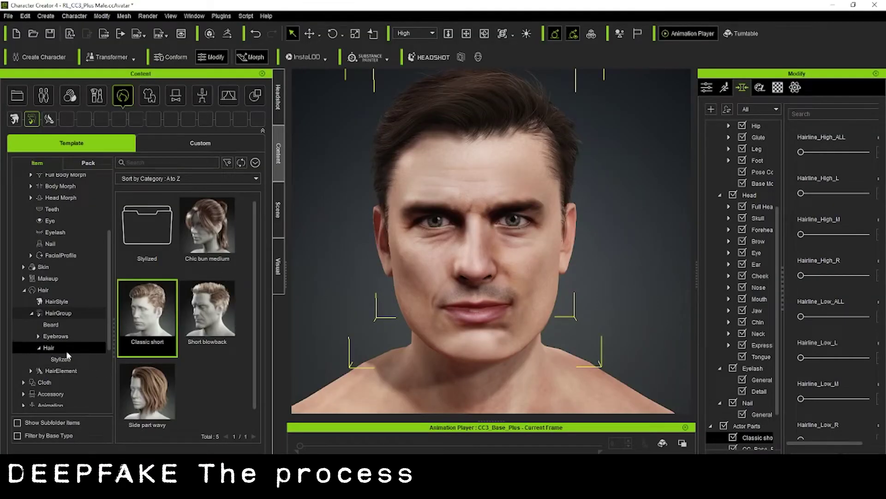
- In Character Creator 4, try the miresh hairstyle from the custom Male Pack's low pack and inspect it from the side
click(173, 148)
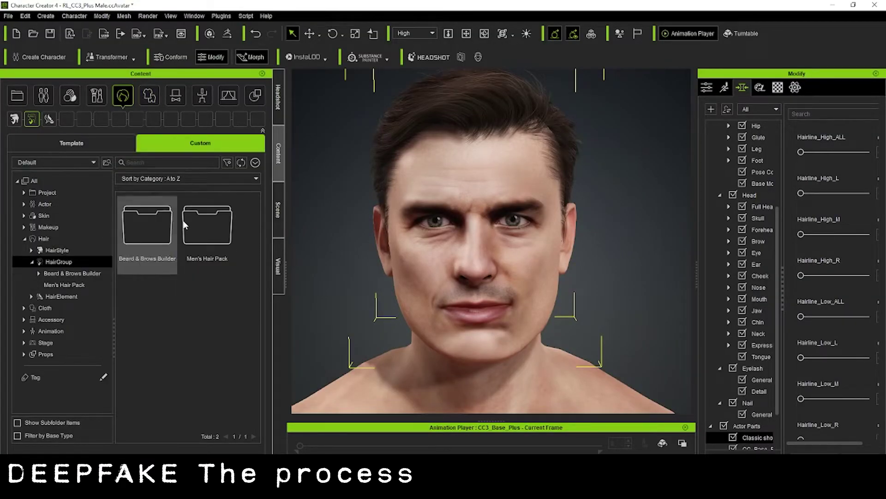
double_click(154, 220)
scroll(193, 304, down, 3)
click(62, 260)
click(57, 250)
double_click(141, 237)
double_click(158, 300)
scroll(212, 279, down, 3)
scroll(212, 293, down, 2)
scroll(212, 293, up, 2)
double_click(234, 342)
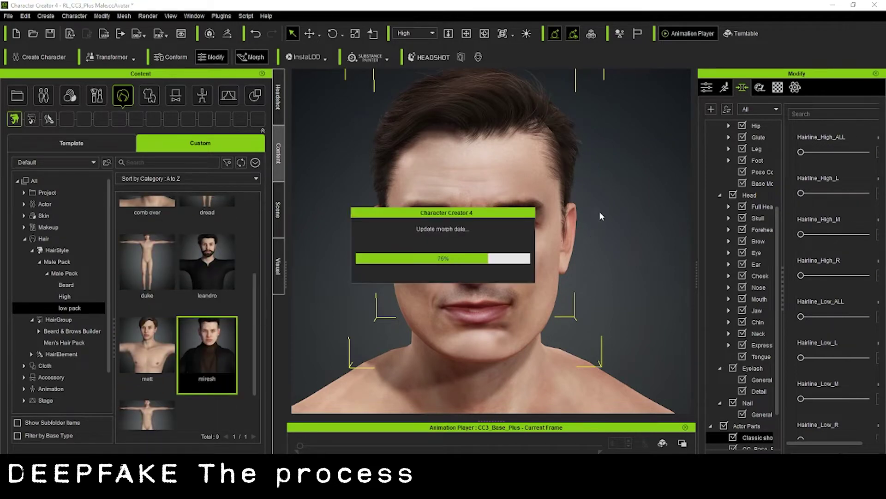
right_drag(625, 189, 465, 195)
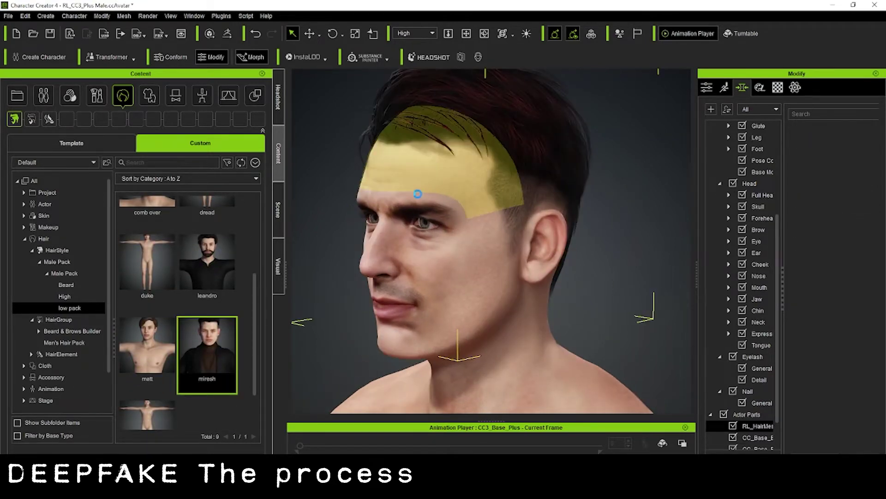
- Undo the last hairstyle change and check the avatar's face from the front
key(ctrl+z)
alt+drag(408, 201, 424, 214)
right_drag(424, 214, 546, 192)
scroll(598, 221, up, 2)
middle_drag(600, 221, 652, 216)
scroll(652, 216, down, 2)
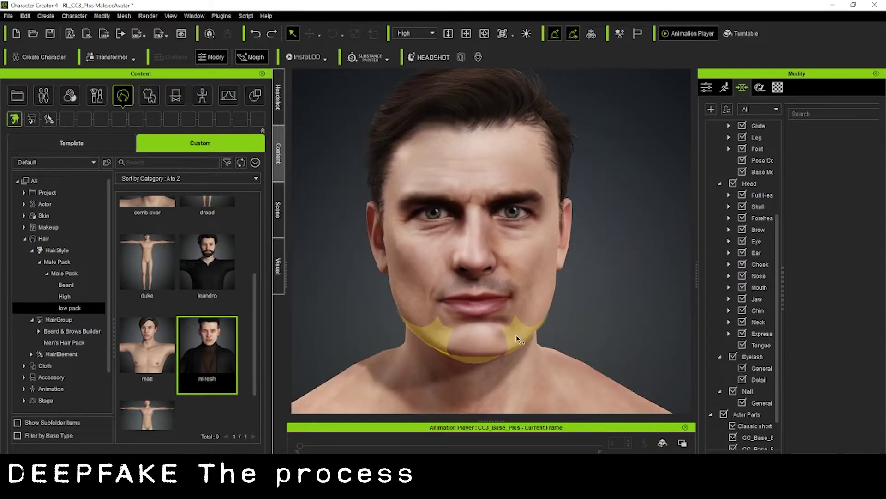
- Refine the avatar's lower face, cheek and nose tip with the Morph tool, checking the profile and the Headshot photo
click(520, 339)
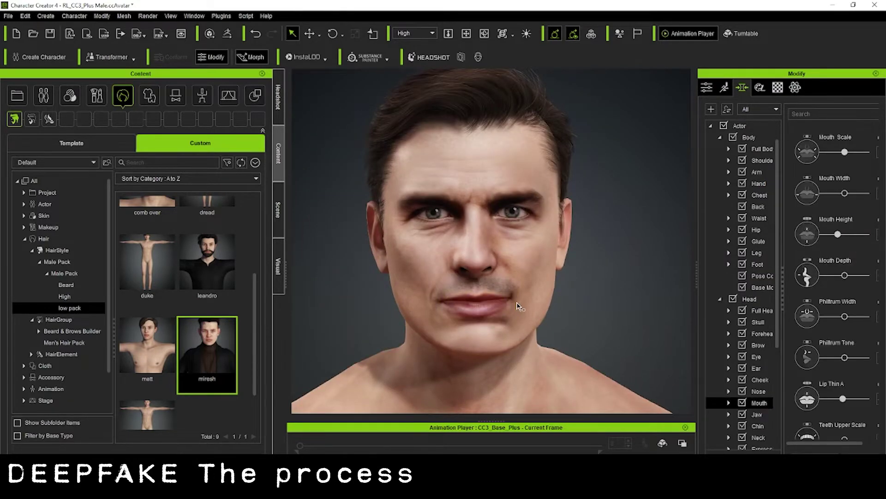
click(543, 289)
right_drag(543, 288, 344, 244)
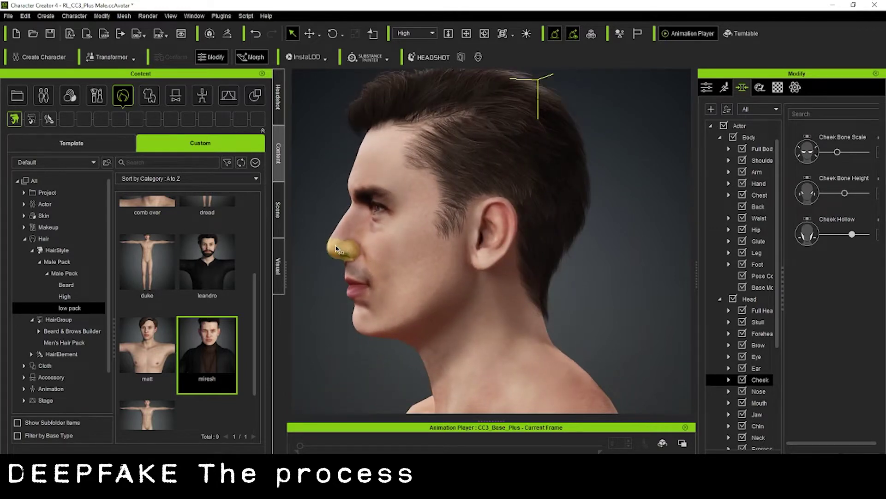
click(342, 242)
click(278, 102)
right_drag(428, 228, 673, 283)
right_drag(614, 282, 603, 271)
drag(495, 261, 497, 262)
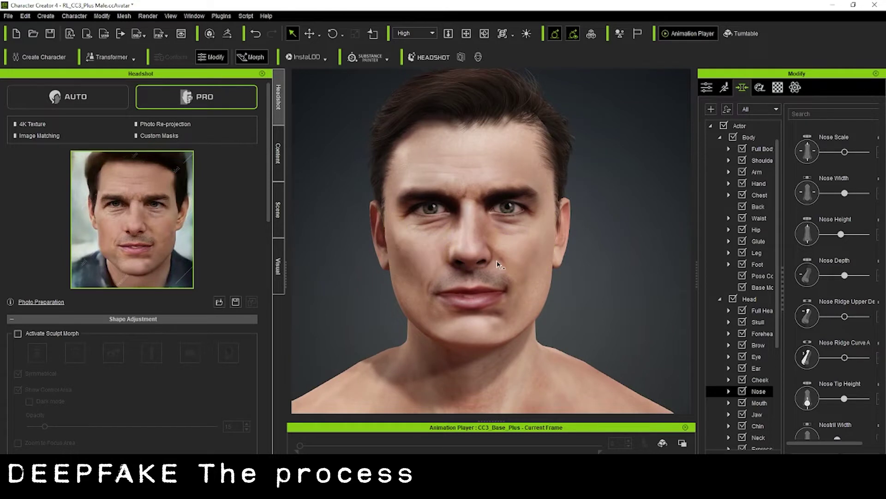
- Filter the whole actor's morphs by "angl" and "lid", and fine-tune Eye Angle and Eyelid Lower Height
click(738, 125)
click(826, 113)
text(angl)
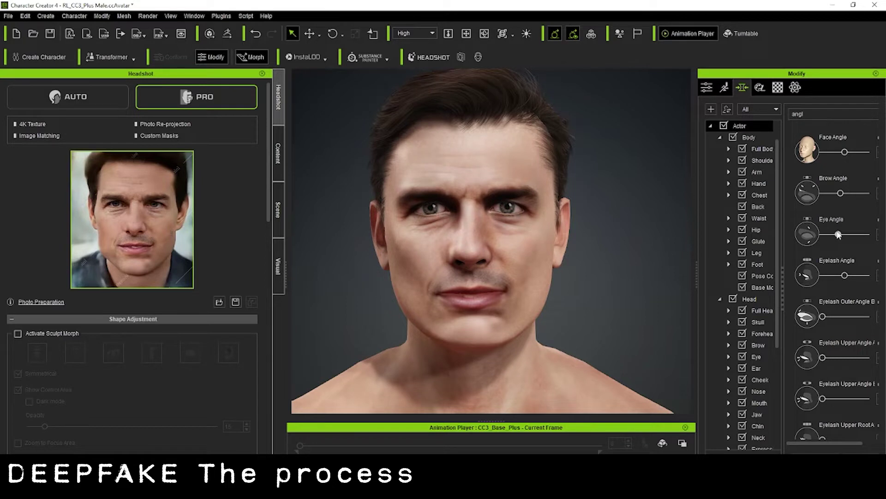
text(lid)
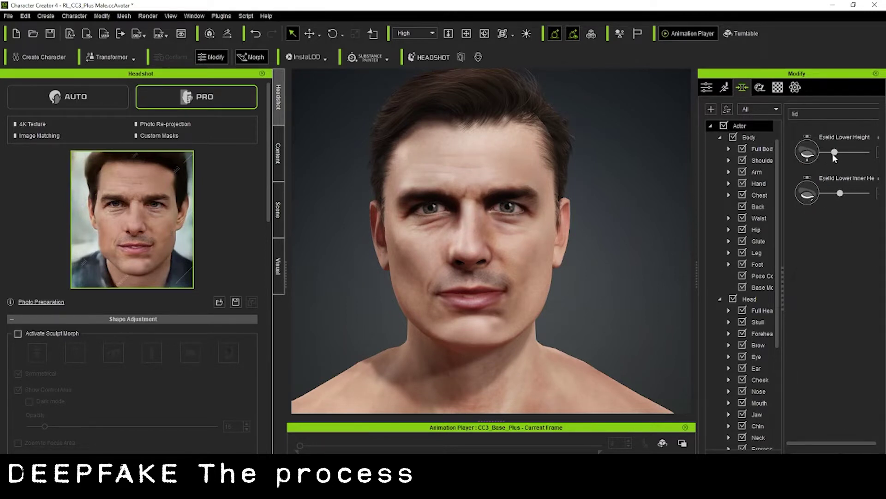
alt+drag(599, 271, 629, 259)
- Frame the avatar's upper body and open the custom Skin content library
scroll(629, 259, down, 5)
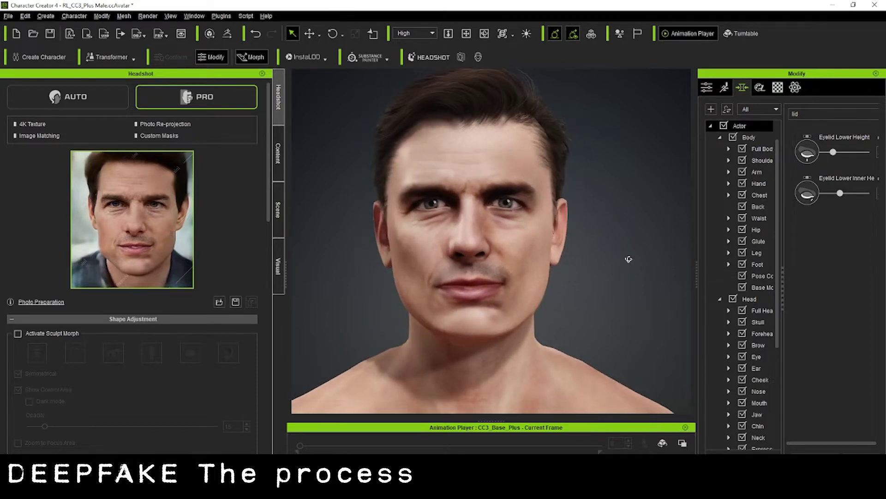
alt+middle_drag(625, 264, 600, 158)
scroll(600, 158, down, 2)
click(278, 152)
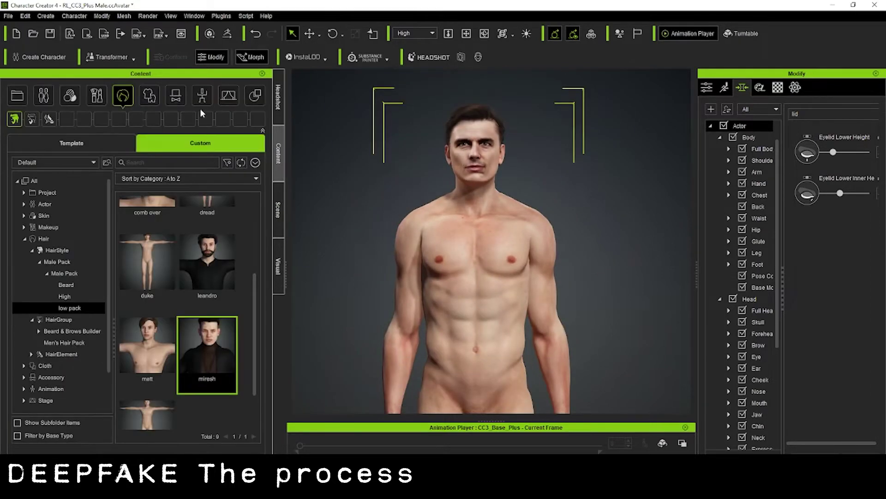
click(43, 96)
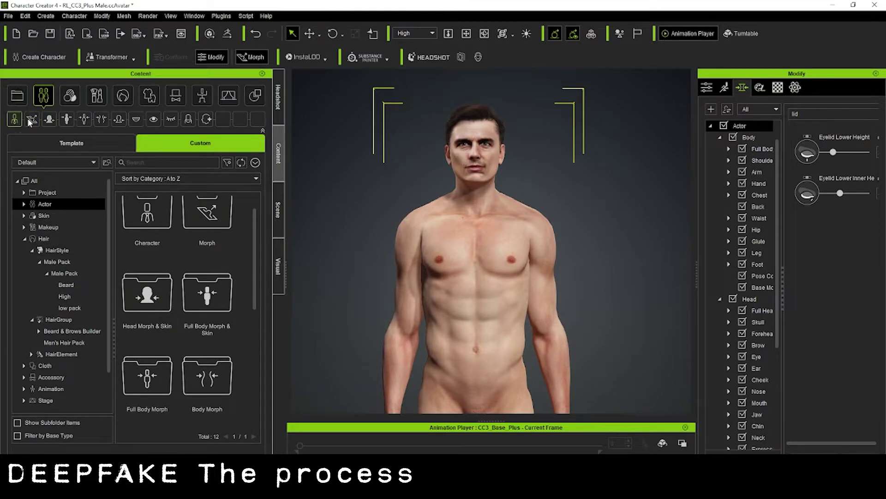
click(70, 96)
scroll(70, 355, down, 2)
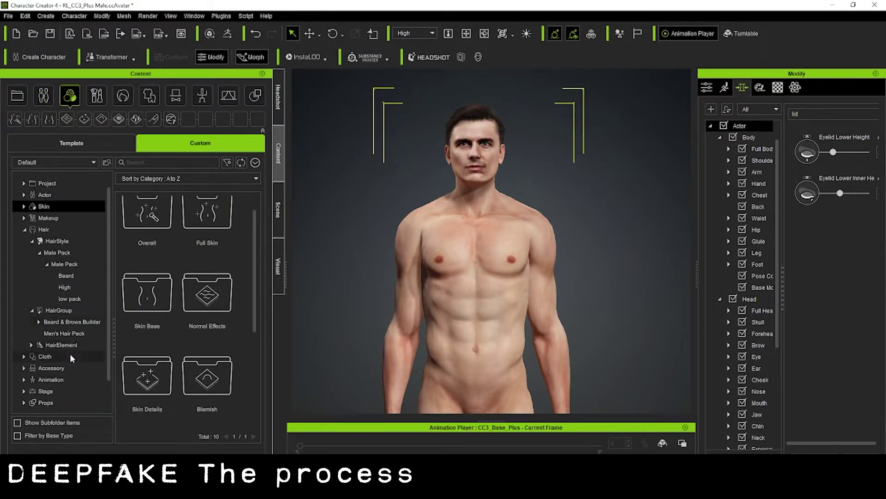
scroll(67, 262, up, 2)
- Open the Realistic Human collection of overall skins inside the custom Skin library
click(23, 216)
click(56, 227)
click(63, 241)
click(66, 251)
click(67, 263)
click(31, 228)
double_click(65, 241)
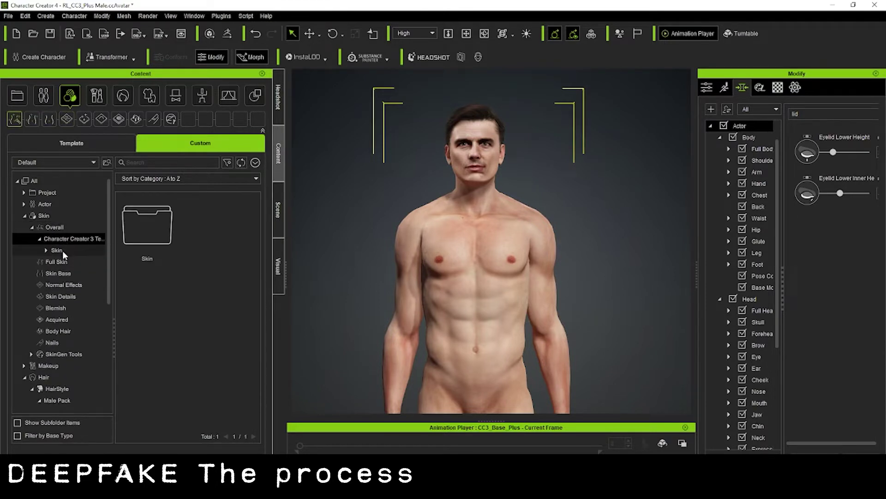
double_click(63, 251)
double_click(66, 264)
click(70, 273)
- Try the Male Heavy overall skin on the avatar
scroll(224, 328, down, 3)
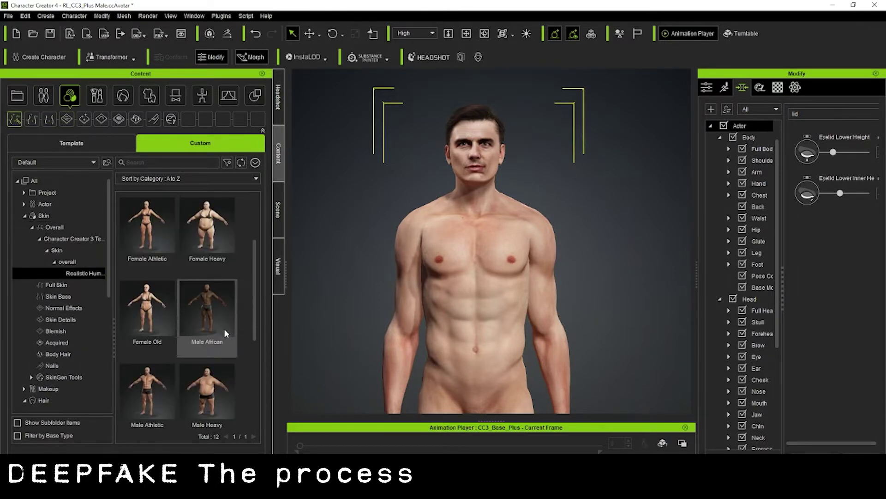
scroll(224, 327, up, 3)
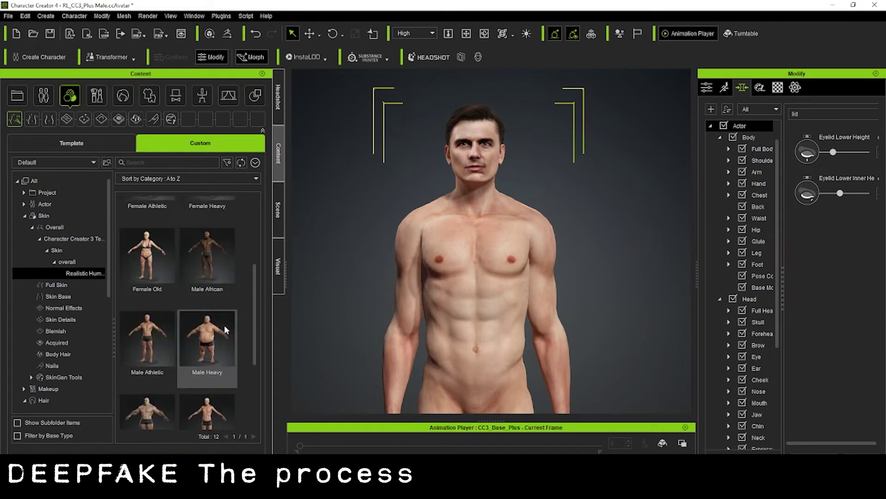
scroll(226, 320, down, 1)
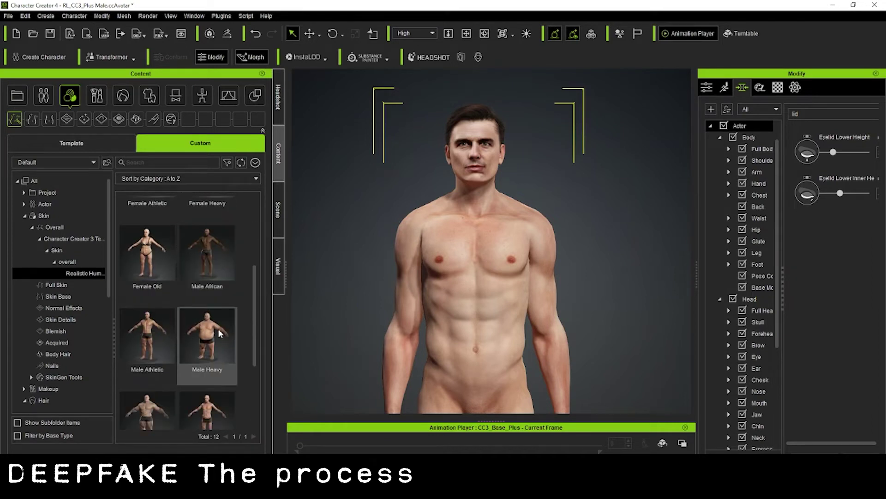
double_click(210, 335)
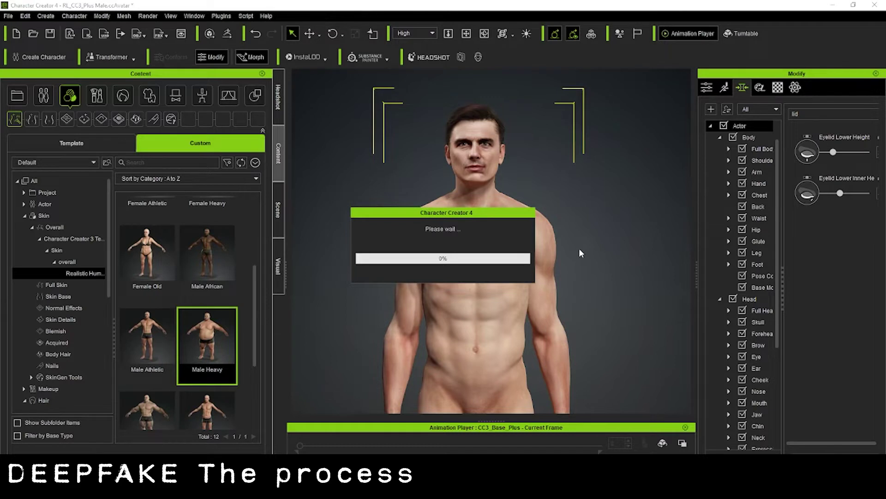
click(410, 263)
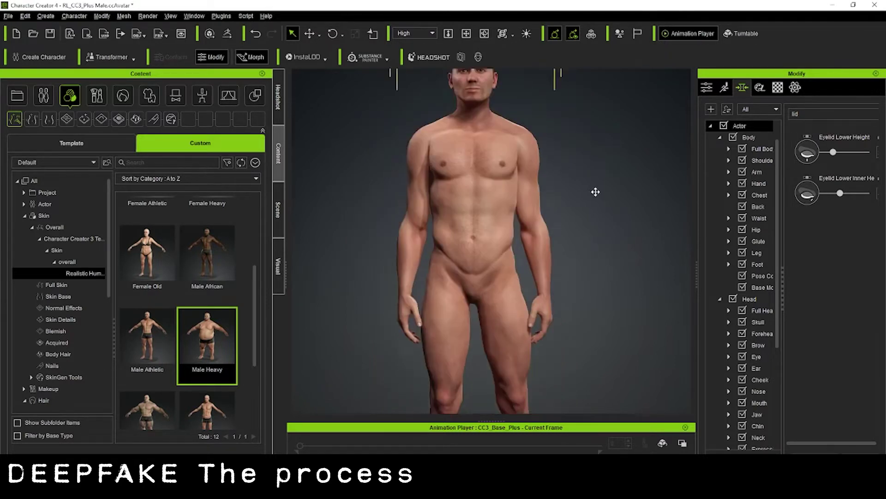
- Try the Body Thin morph at 44, and undo it together with the Male Heavy skin
text(musc)
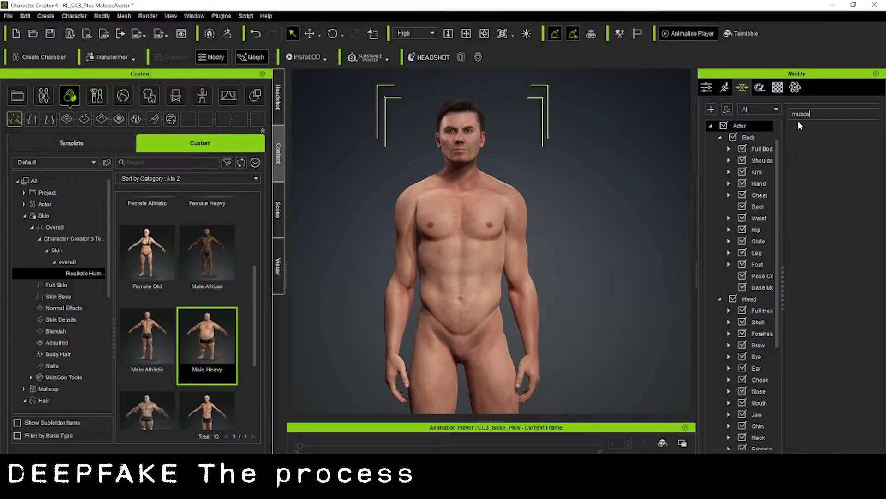
drag(695, 228, 653, 228)
click(705, 137)
scroll(811, 283, down, 6)
drag(818, 190, 827, 190)
scroll(508, 184, up, 5)
middle_drag(508, 184, 534, 248)
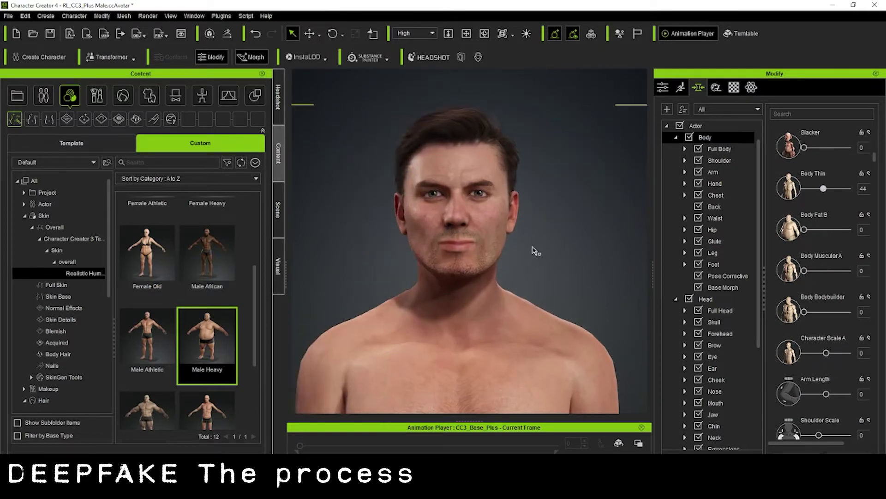
key(ctrl+z)
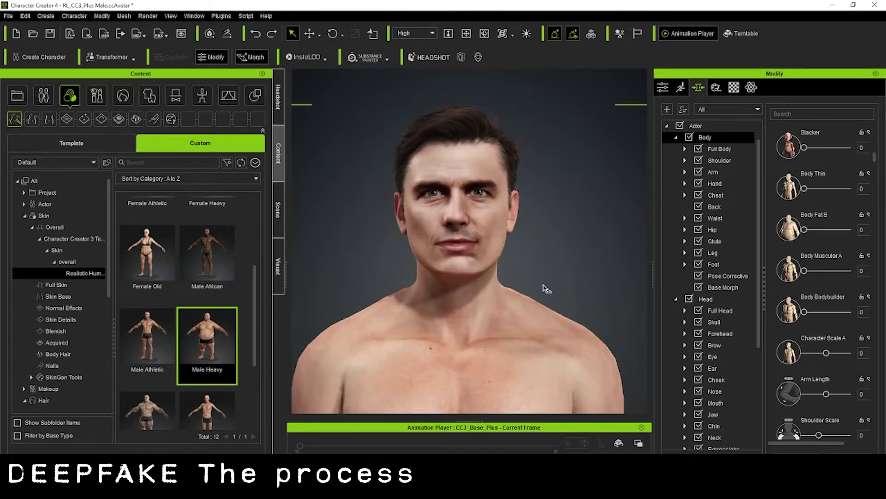
- Slim the avatar's body by setting Body Thin to 56, Body Muscular A to -20 and Body Bodybuilder to -30
scroll(545, 287, down, 5)
drag(804, 188, 828, 188)
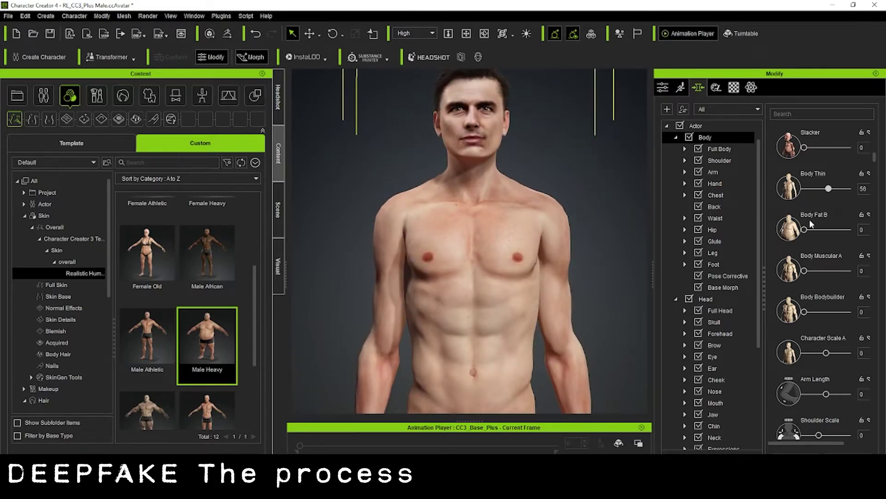
text(-20)
key(Return)
click(864, 312)
text(-30)
key(Return)
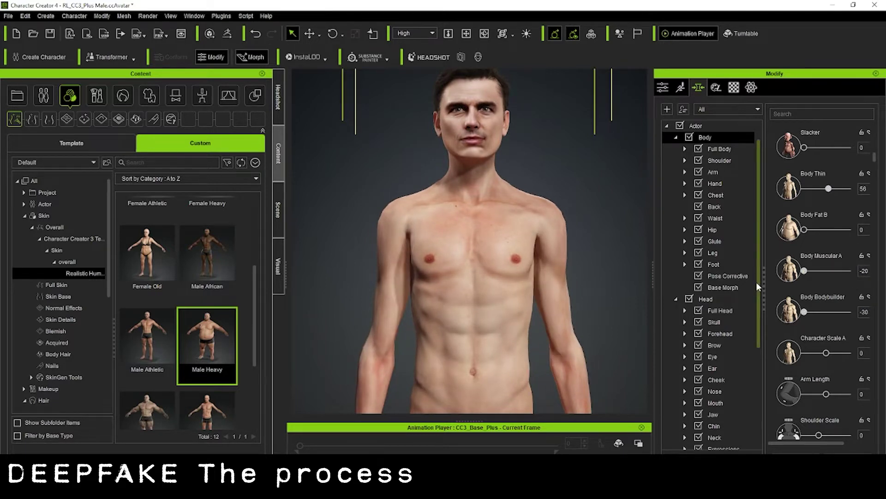
- Set the Body Fat B morph to 18, checking the avatar's body from the front and back
drag(806, 230, 808, 230)
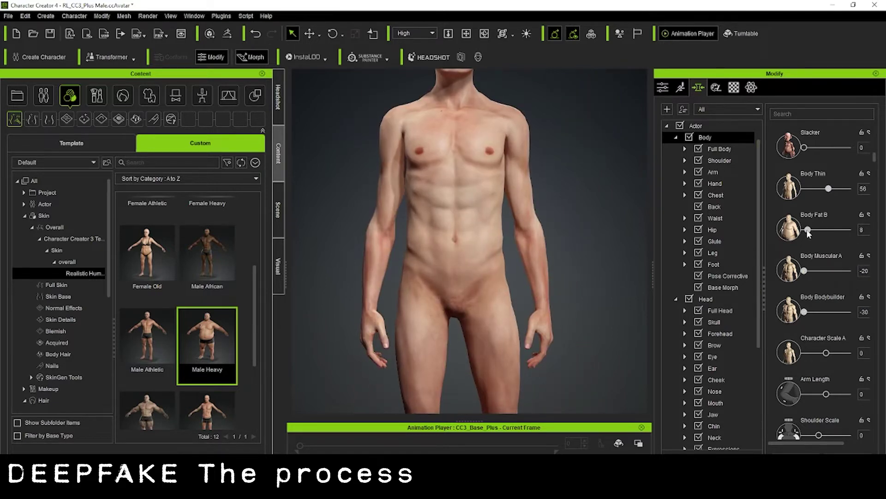
alt+drag(446, 167, 434, 238)
right_drag(434, 238, 352, 273)
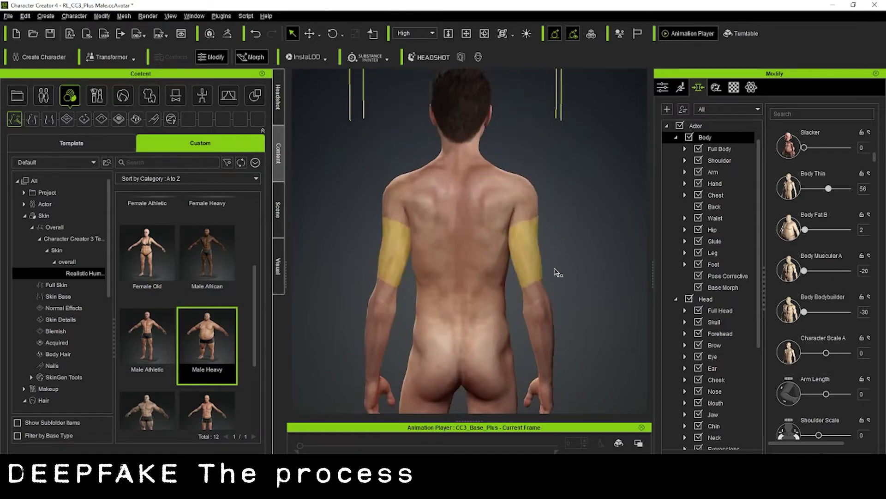
drag(806, 232, 812, 231)
right_drag(571, 239, 500, 242)
scroll(560, 192, down, 5)
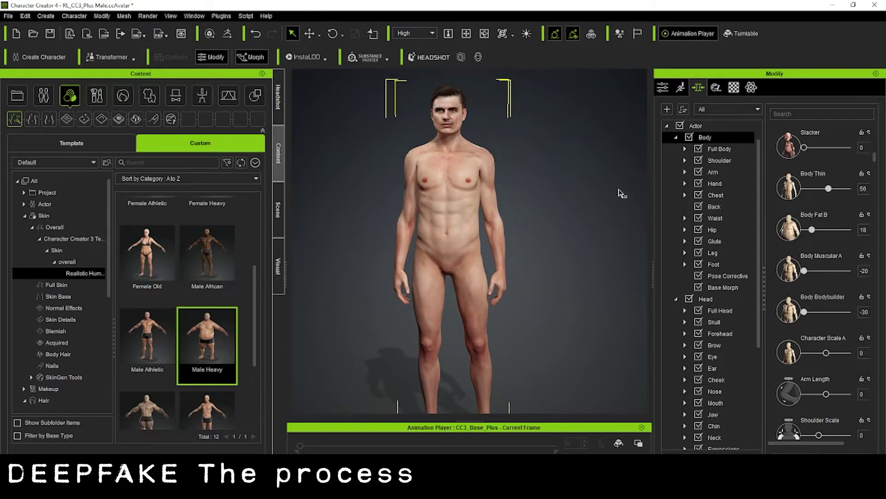
- Search the actor's morphs for "tall" and look through the Full Body and Waist morphs for a height control
text(tall)
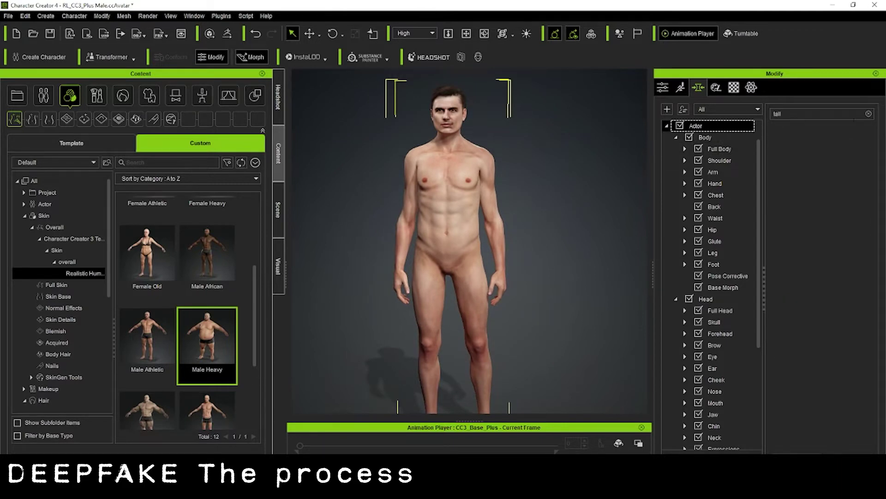
click(869, 113)
click(720, 148)
scroll(784, 337, down, 2)
scroll(783, 336, down, 3)
scroll(826, 314, down, 1)
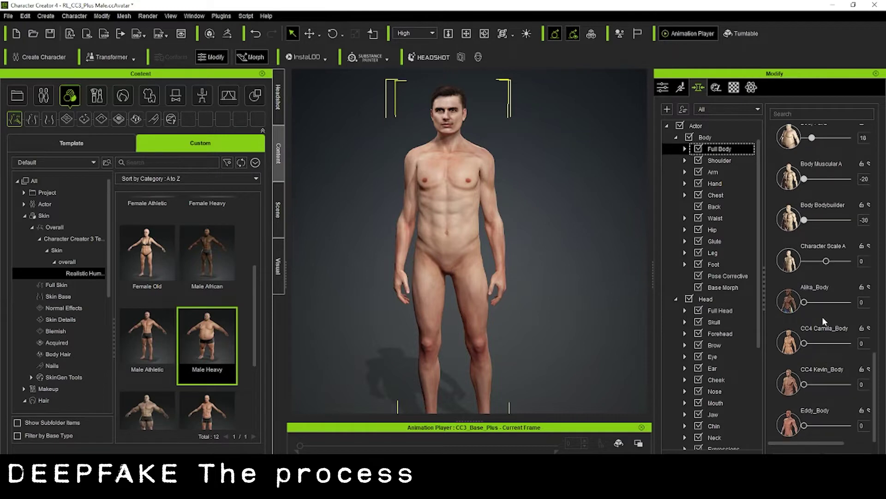
click(471, 231)
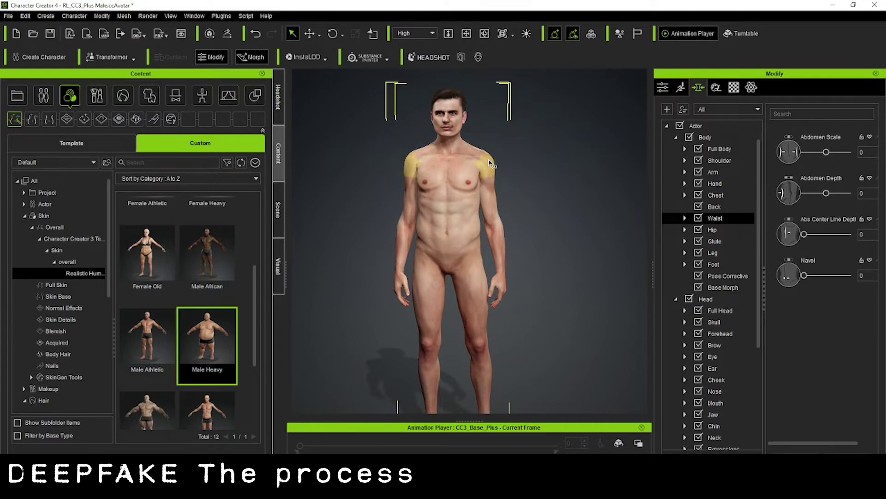
- Frame the avatar's hand closely and select the Std_Nails material for editing
middle_drag(550, 228, 533, 280)
scroll(561, 185, up, 2)
scroll(530, 176, up, 4)
scroll(578, 253, up, 3)
right_drag(532, 277, 487, 257)
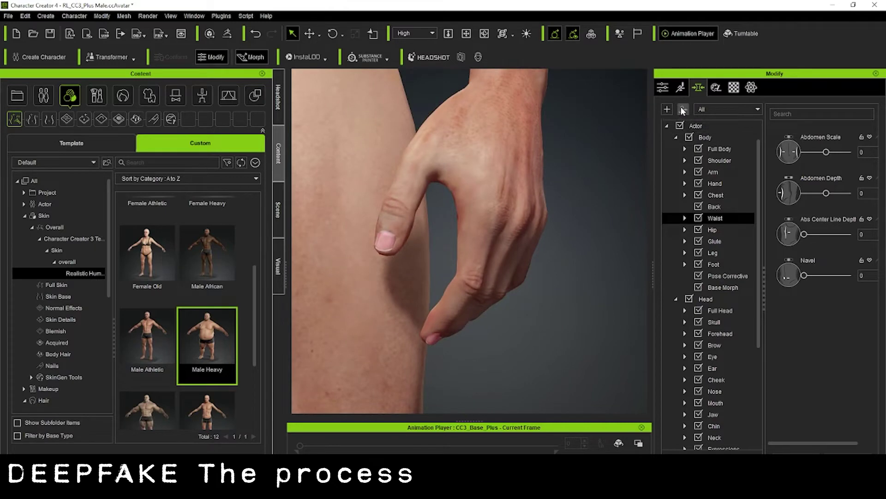
click(734, 88)
scroll(709, 242, down, 4)
scroll(711, 234, down, 1)
scroll(698, 195, up, 4)
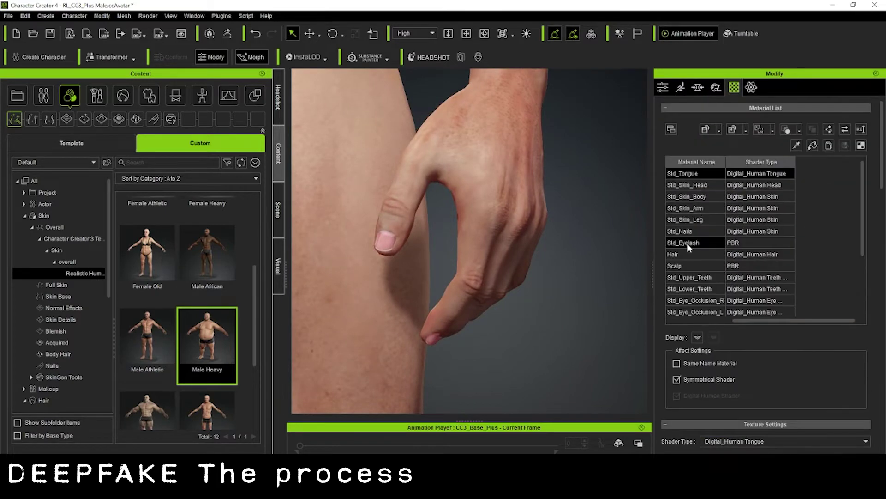
click(683, 234)
- Expand and look through the nail material's shader textures
scroll(753, 389, down, 3)
scroll(752, 389, down, 7)
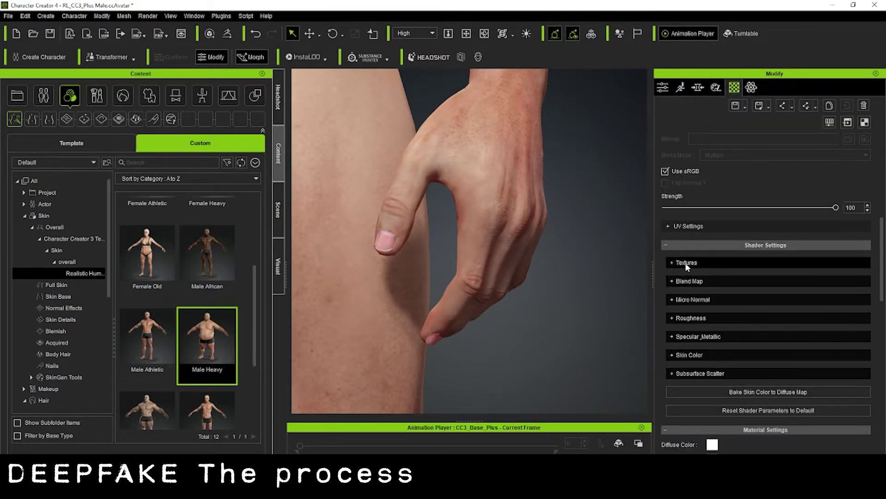
click(687, 264)
scroll(724, 311, down, 3)
scroll(706, 324, down, 3)
scroll(695, 250, up, 8)
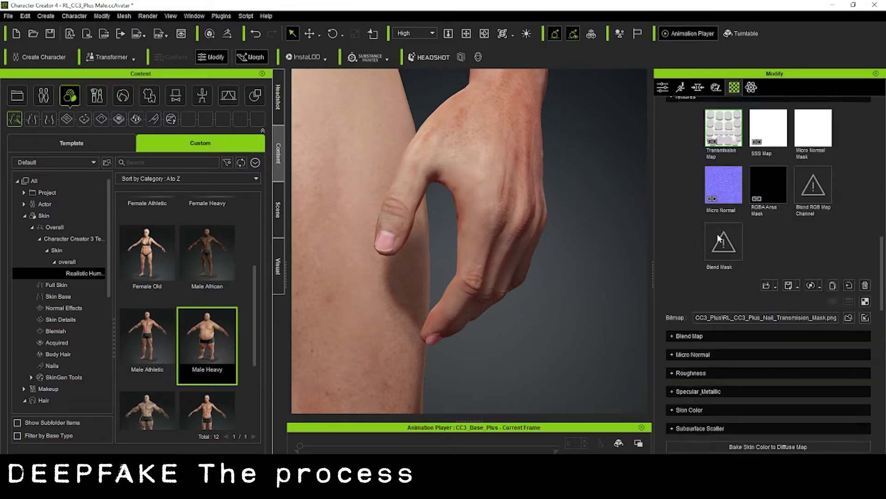
scroll(687, 283, down, 5)
scroll(687, 282, down, 4)
- Set the nail material's diffuse color to a muted olive green
click(713, 333)
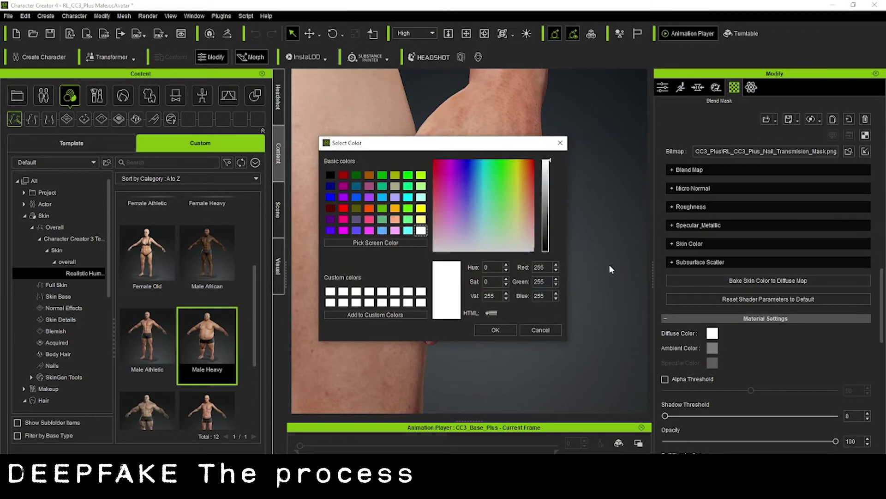
drag(513, 151, 268, 151)
click(301, 180)
drag(301, 180, 301, 198)
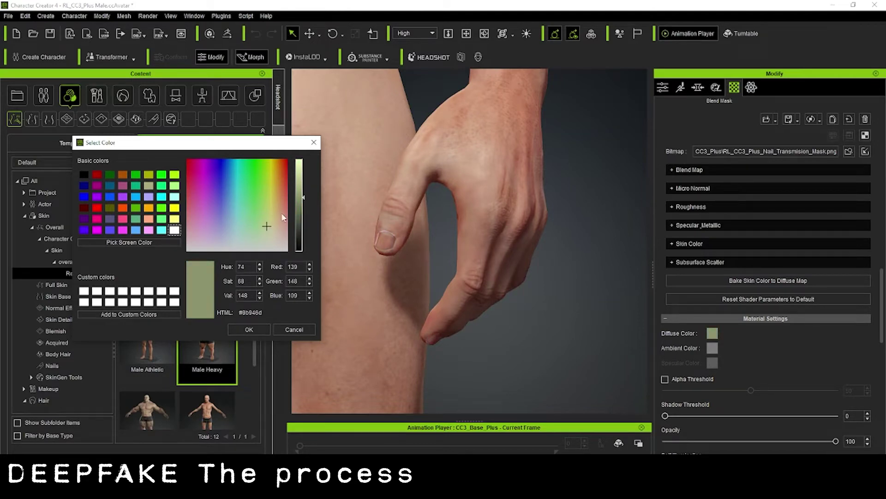
click(301, 203)
click(249, 329)
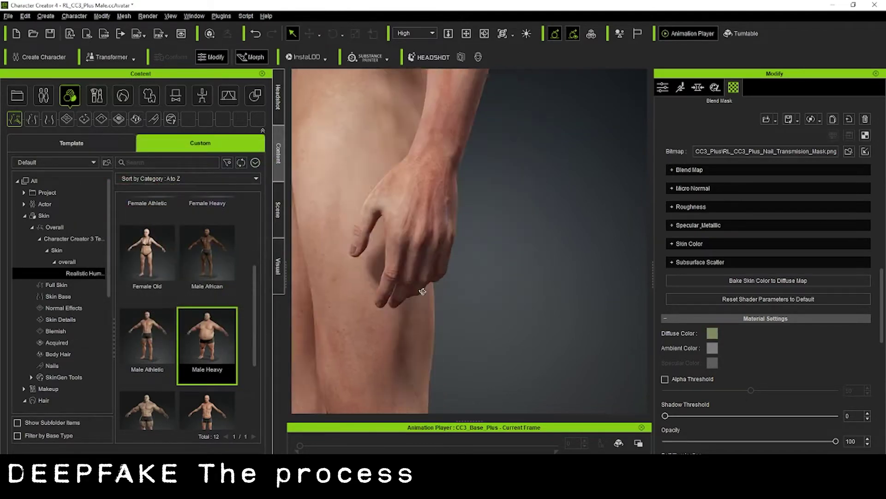
- Frame the avatar's head and examine the face from the front, at an angle and in profile
scroll(606, 240, down, 4)
middle_drag(606, 240, 573, 360)
scroll(563, 178, up, 3)
middle_drag(563, 178, 540, 240)
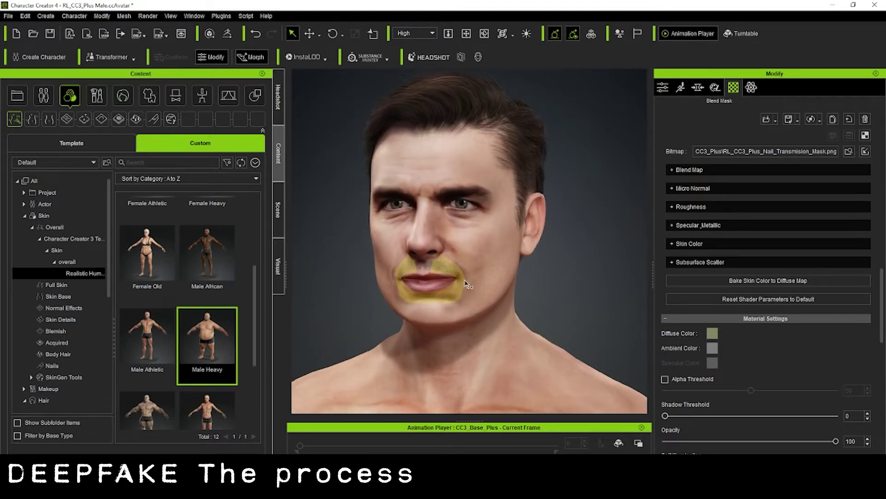
alt+drag(463, 288, 375, 286)
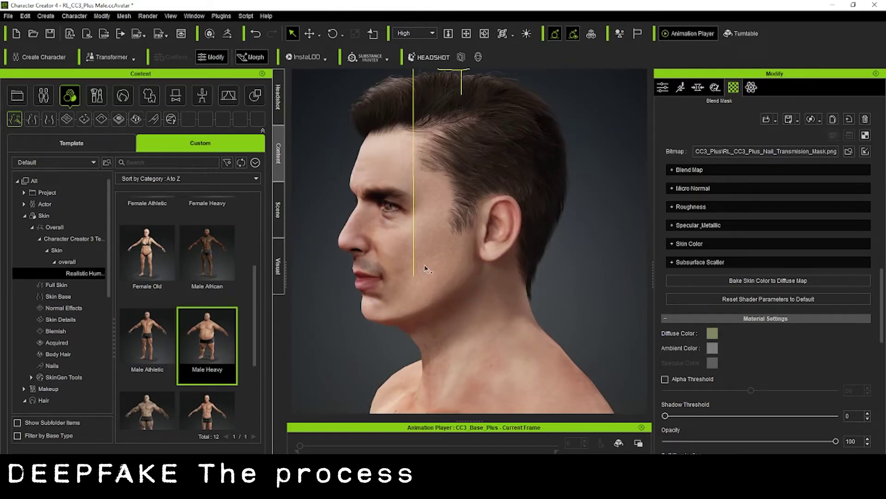
right_drag(407, 304, 495, 263)
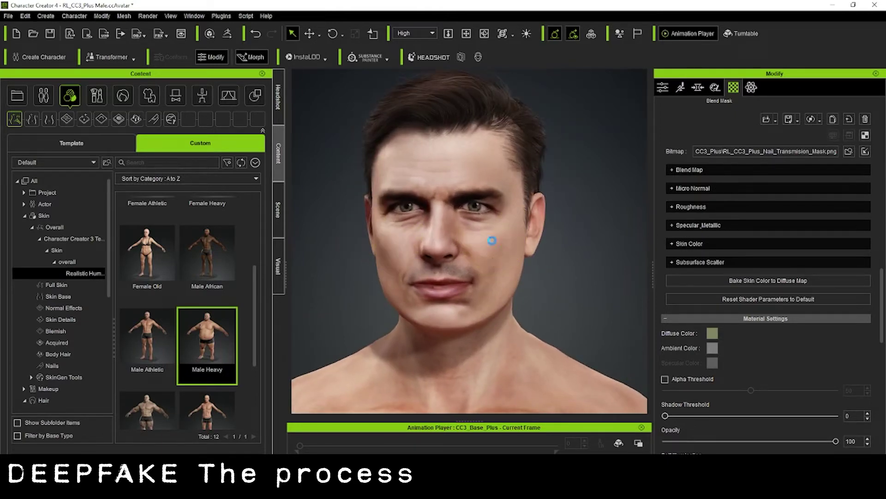
right_drag(500, 193, 571, 252)
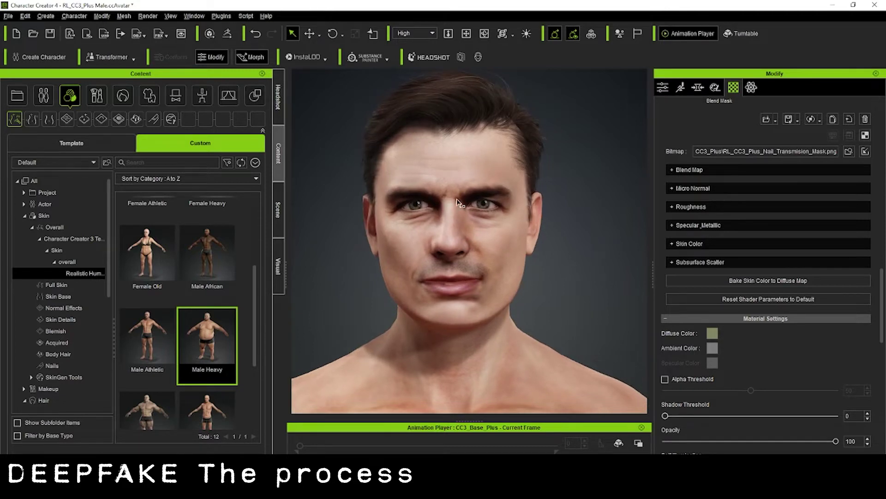
- Compare the avatar's face and overall proportions with the Headshot reference photo
click(277, 97)
scroll(602, 270, up, 2)
mouse_move(602, 270)
middle_down()
mouse_move(593, 295)
mouse_move(596, 286)
middle_up()
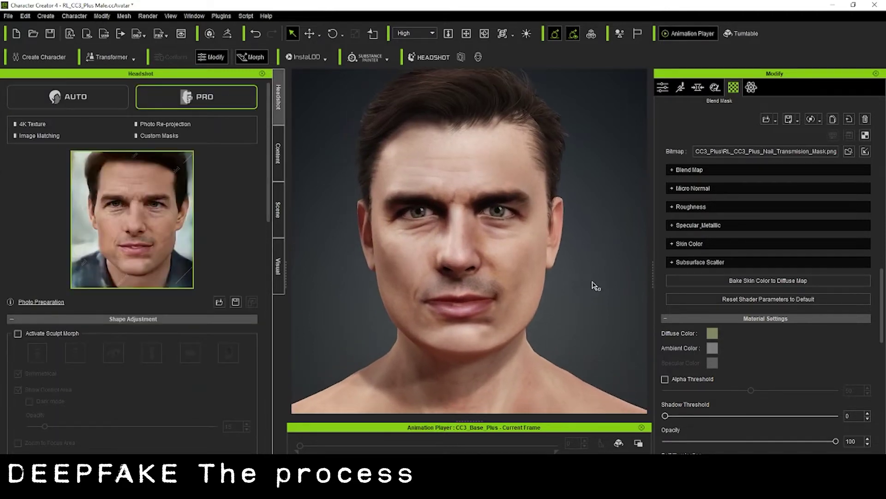
scroll(595, 279, down, 2)
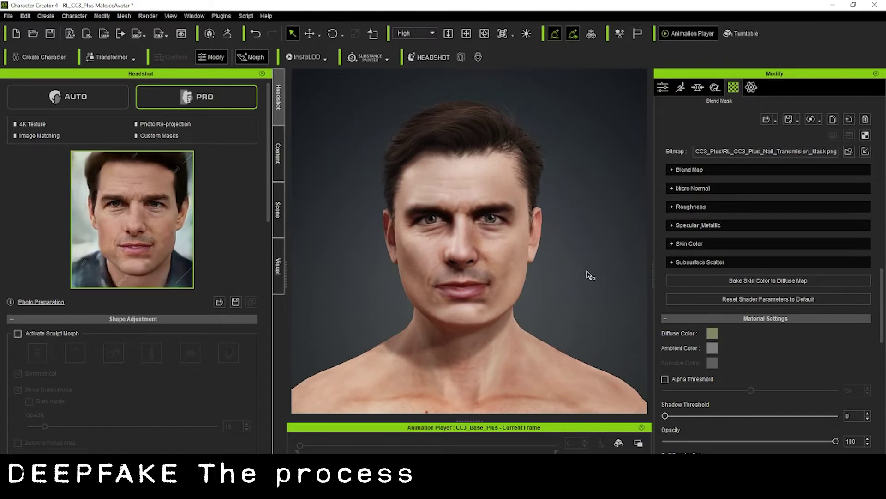
scroll(591, 270, down, 6)
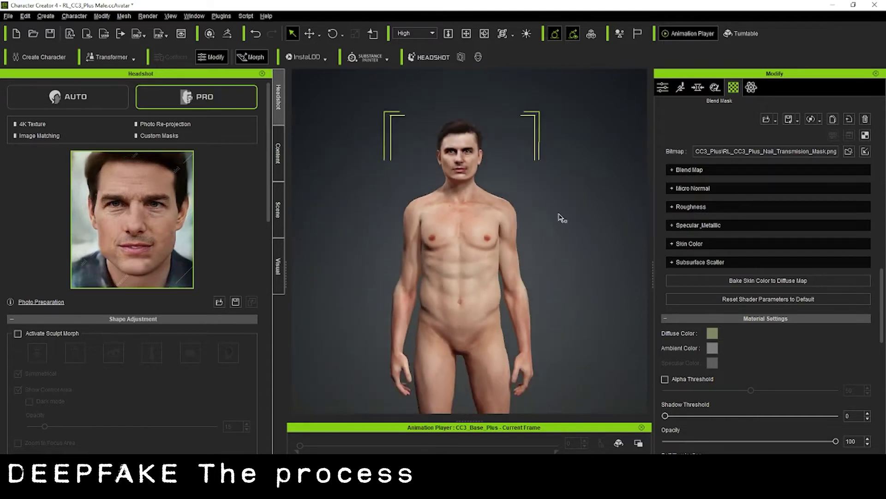
click(587, 221)
scroll(530, 235, up, 6)
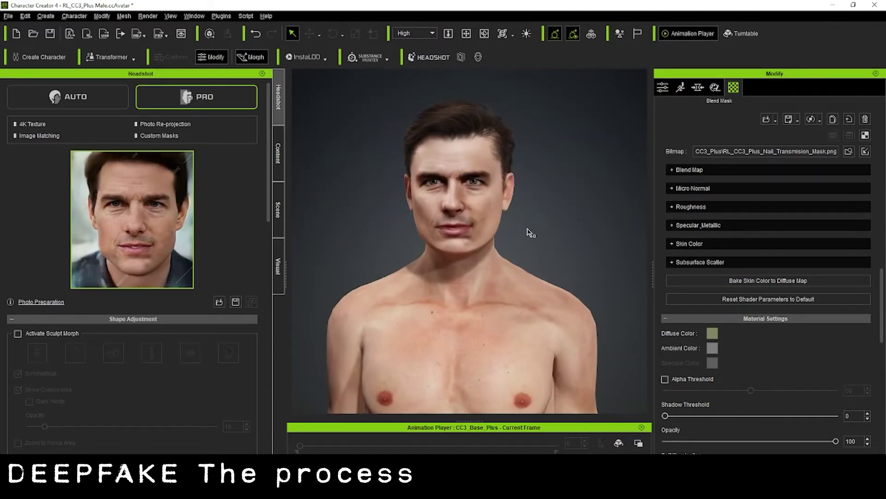
right_drag(571, 258, 575, 248)
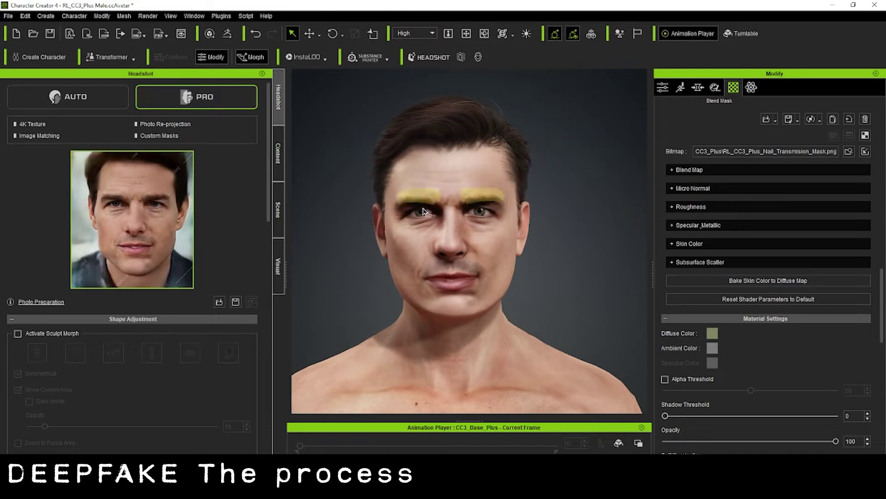
- Send the avatar's meshes to ZBrush through GoZ using the Current Pose option
click(227, 34)
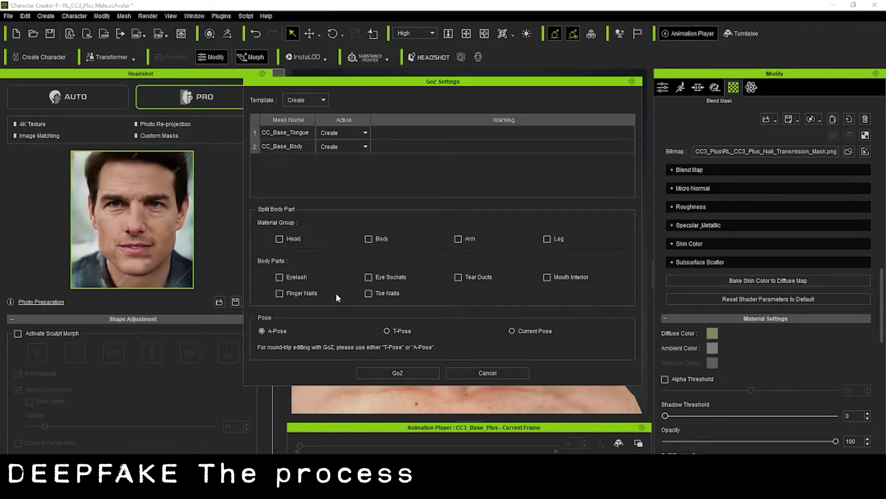
click(512, 331)
click(398, 373)
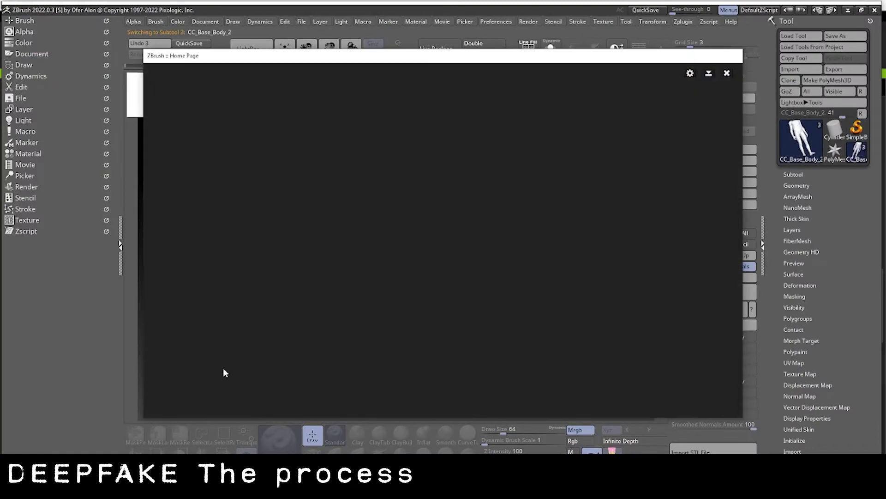
- Dismiss the ZBrush Home Page and LightBox, place the transferred avatar on the canvas in Edit mode and frame it
click(728, 74)
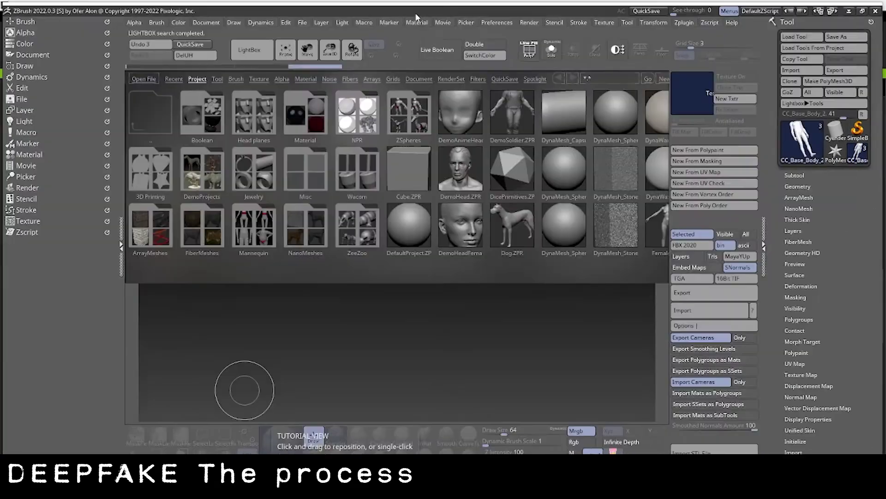
drag(417, 18, 414, 64)
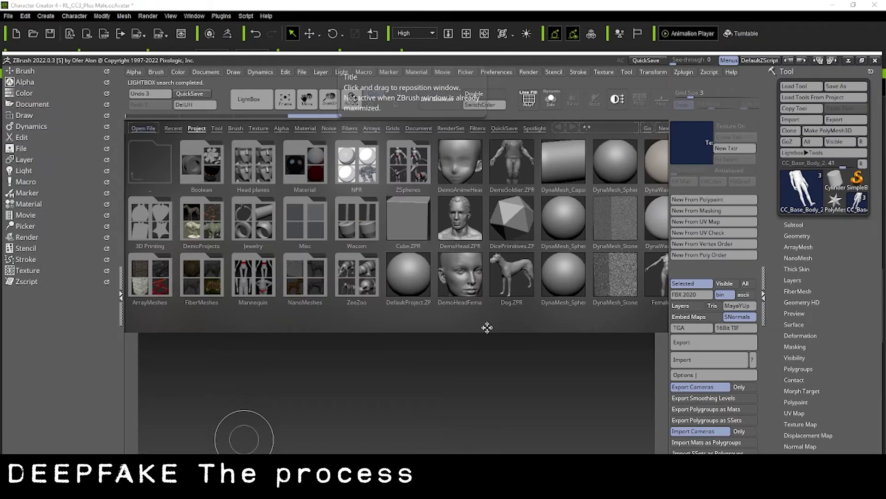
drag(696, 65, 693, 14)
key(comma)
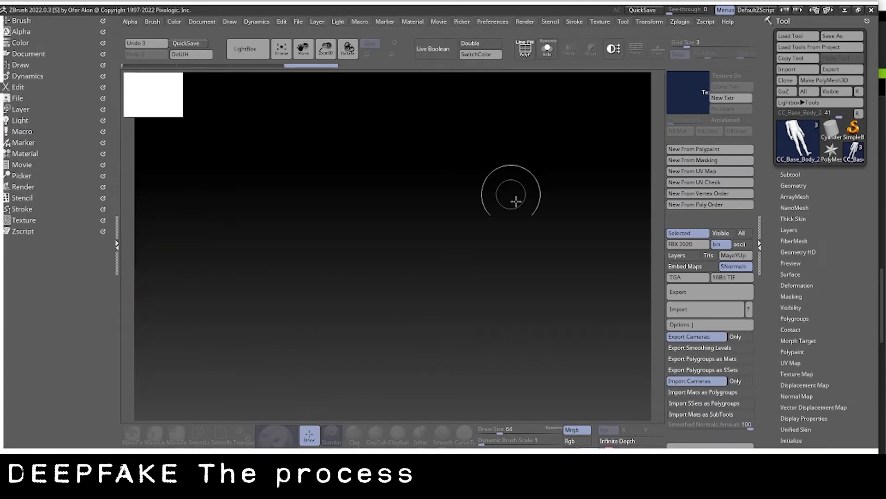
mouse_move(383, 301)
mouse_down()
mouse_move(384, 322)
mouse_move(382, 312)
mouse_up()
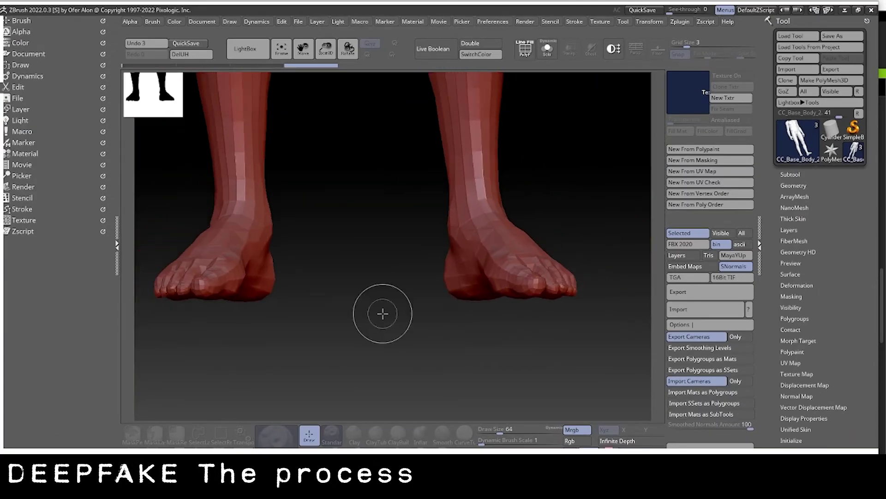
key(t)
key(t)
key(f)
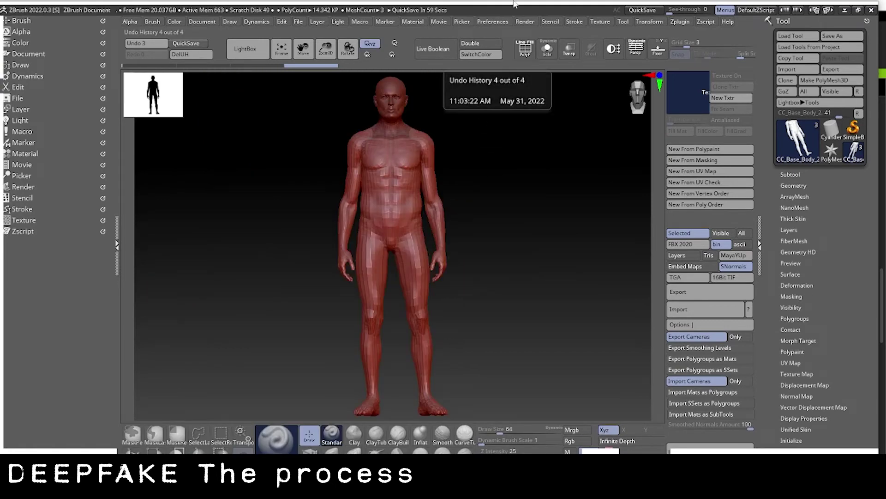
- Inspect the avatar's body mesh from the torso up to the head and frame the face from the front
mouse_move(497, 249)
mouse_down()
mouse_move(487, 307)
mouse_move(488, 231)
mouse_up()
key(super)
key(super)
ctrl+right_drag(488, 230, 483, 323)
mouse_move(482, 323)
alt+mouse_down()
mouse_move(496, 265)
mouse_move(491, 270)
alt+mouse_up()
ctrl+right_drag(497, 259, 502, 277)
mouse_move(502, 277)
alt+mouse_down()
mouse_move(493, 267)
mouse_move(515, 277)
mouse_move(542, 254)
mouse_move(537, 235)
alt+mouse_up()
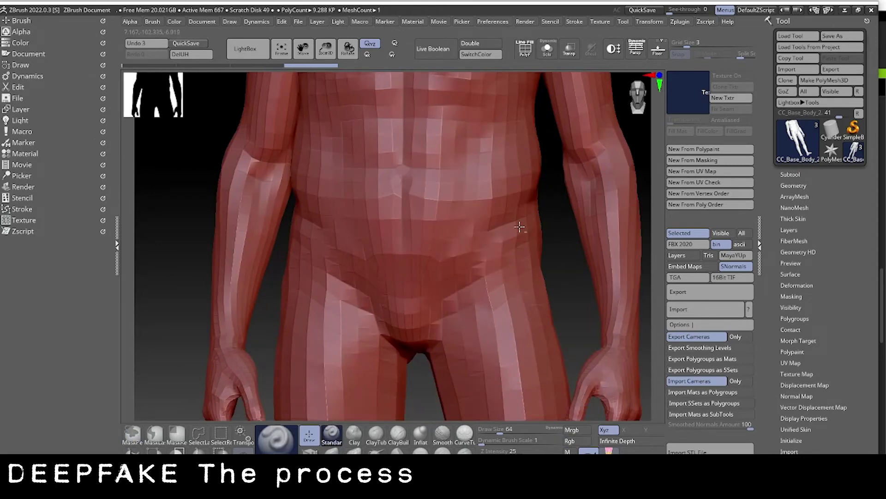
mouse_move(469, 246)
alt+mouse_down()
mouse_move(460, 245)
mouse_move(455, 302)
alt+mouse_up()
alt+drag(475, 172, 485, 254)
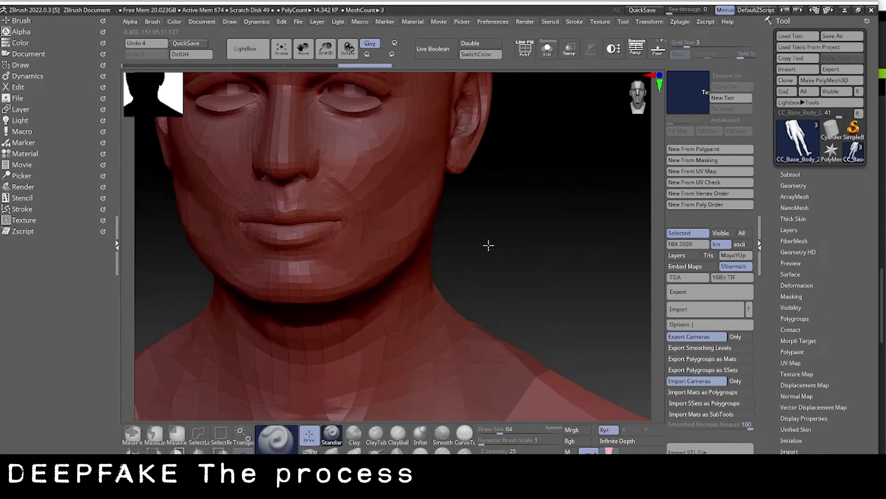
drag(521, 243, 519, 237)
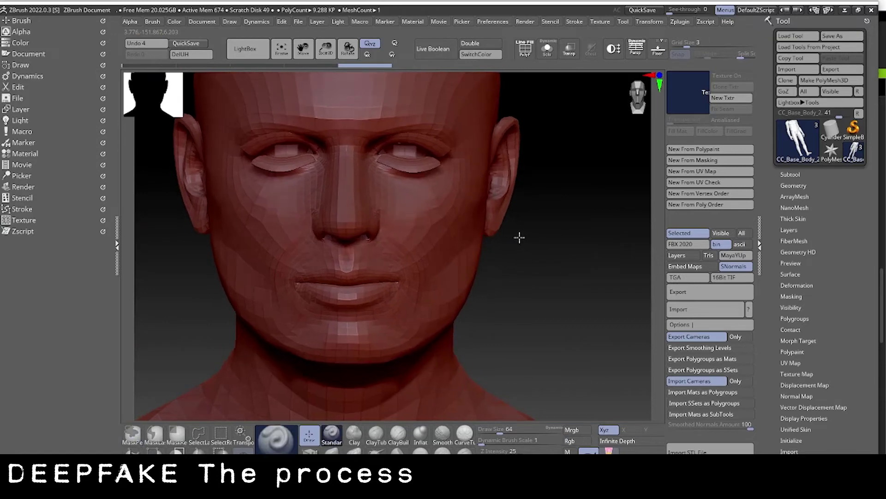
mouse_move(516, 241)
ctrl+right_down()
mouse_move(528, 271)
mouse_move(576, 269)
mouse_move(571, 280)
ctrl+right_up()
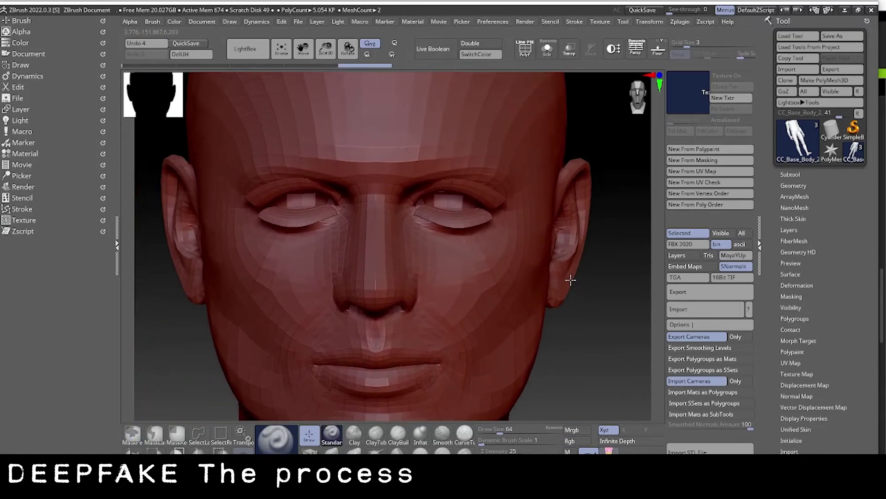
- Expand the subtool list and prepare a sculpting brush with Dynamic Brush Scale 8.35 and a Draw Size of about 83
click(791, 174)
drag(777, 96, 777, 172)
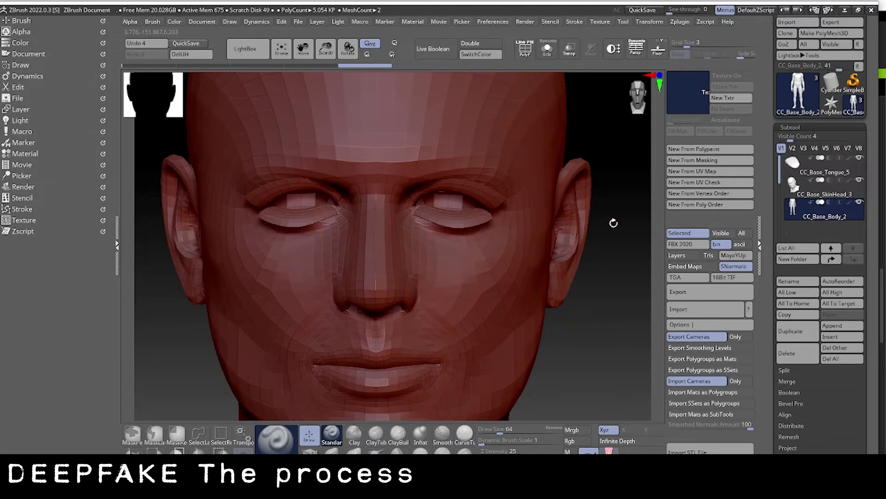
click(354, 434)
drag(485, 443, 504, 440)
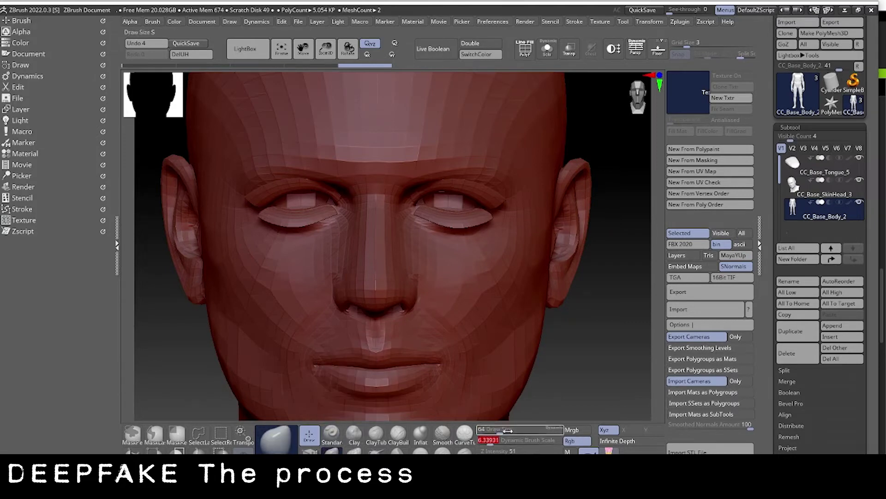
click(492, 442)
mouse_move(560, 340)
mouse_down()
mouse_move(555, 350)
mouse_move(592, 351)
mouse_up()
right_drag(591, 350, 582, 348)
drag(580, 348, 534, 393)
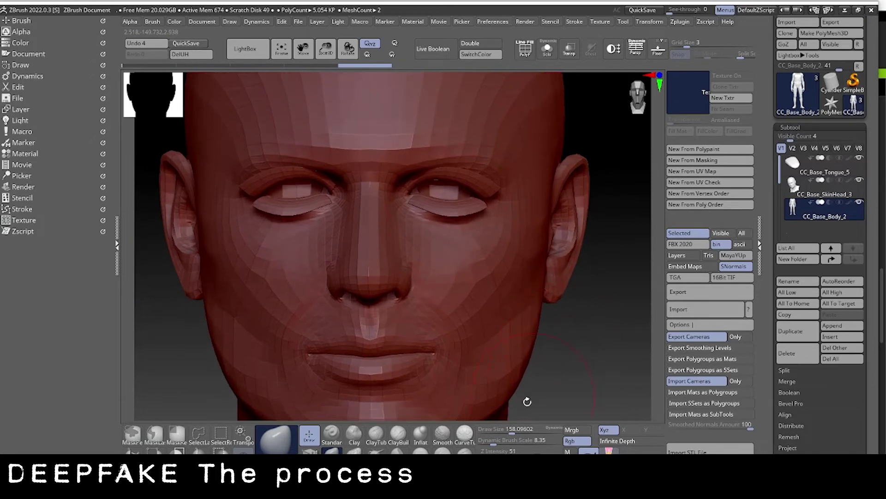
click(502, 430)
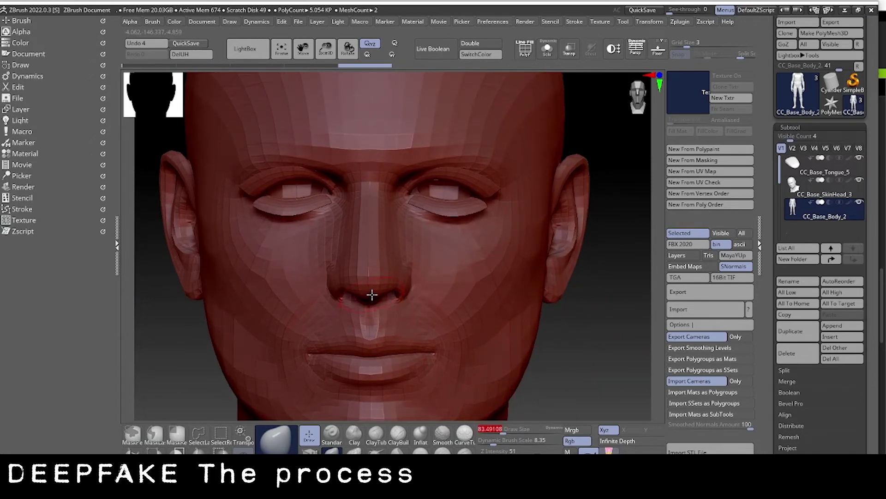
right_drag(371, 298, 372, 301)
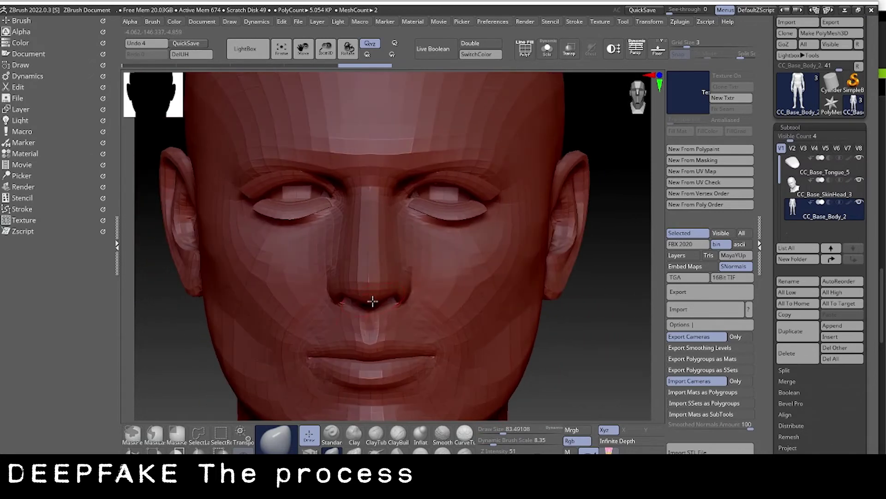
- Make the CC_Base_SkinHead_3 subtool active and reshape the nose, working from the front and in profile
click(332, 452)
click(332, 451)
click(802, 187)
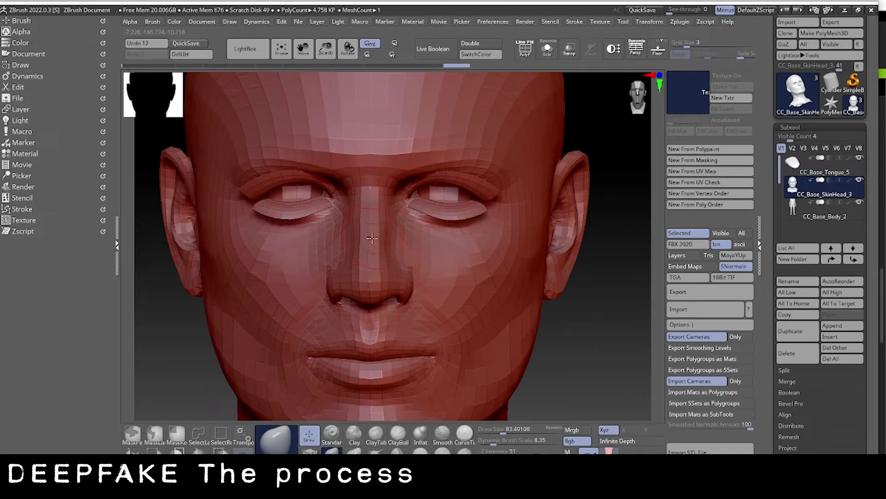
mouse_move(368, 264)
right_down()
mouse_move(402, 269)
mouse_move(373, 261)
right_up()
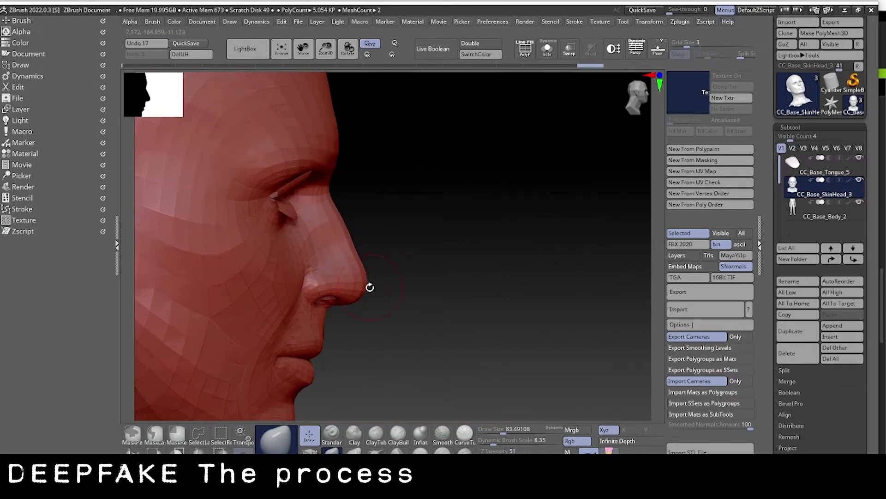
mouse_move(351, 312)
right_down()
mouse_move(344, 302)
mouse_move(366, 291)
mouse_move(363, 302)
right_up()
right_drag(400, 250, 424, 224)
- Increase the brush Draw Size to about 124 and refine the head's facial shape from the front
drag(502, 429, 507, 429)
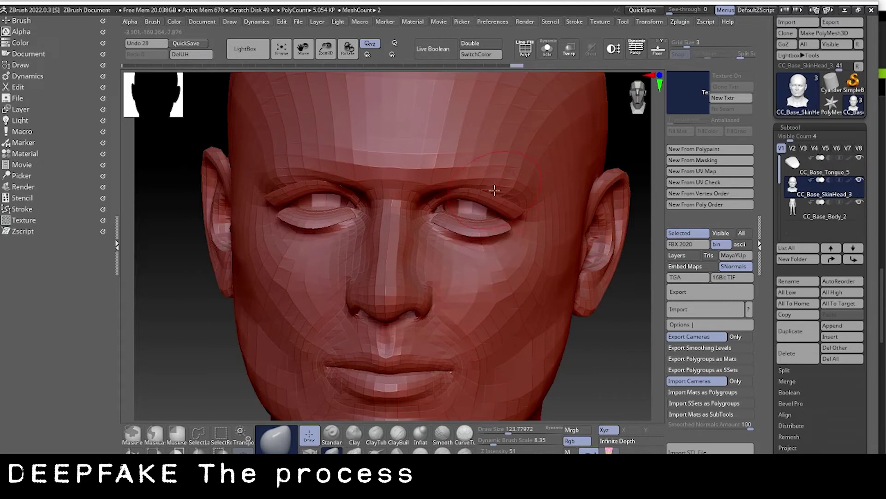
right_drag(439, 198, 416, 233)
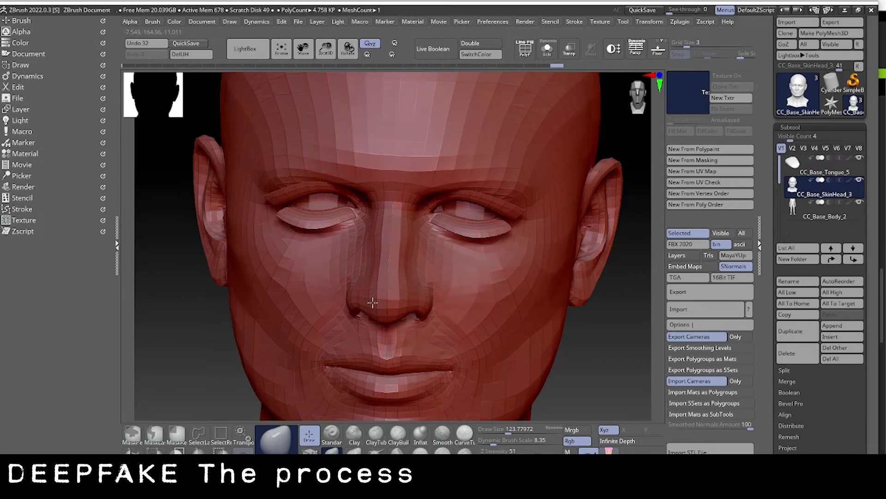
mouse_move(383, 263)
right_down()
mouse_move(345, 257)
mouse_move(389, 254)
right_up()
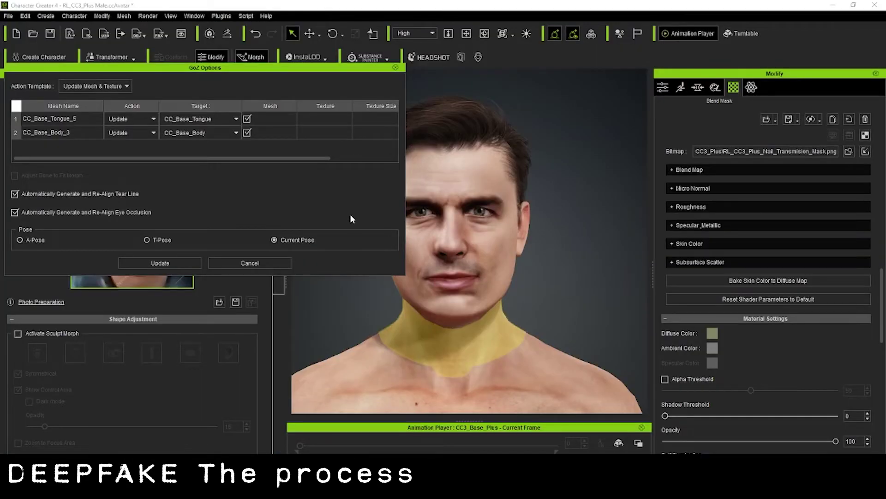
- Update the Character Creator avatar's tongue and body meshes through GoZ with the Current Pose option and inspect the face
click(170, 263)
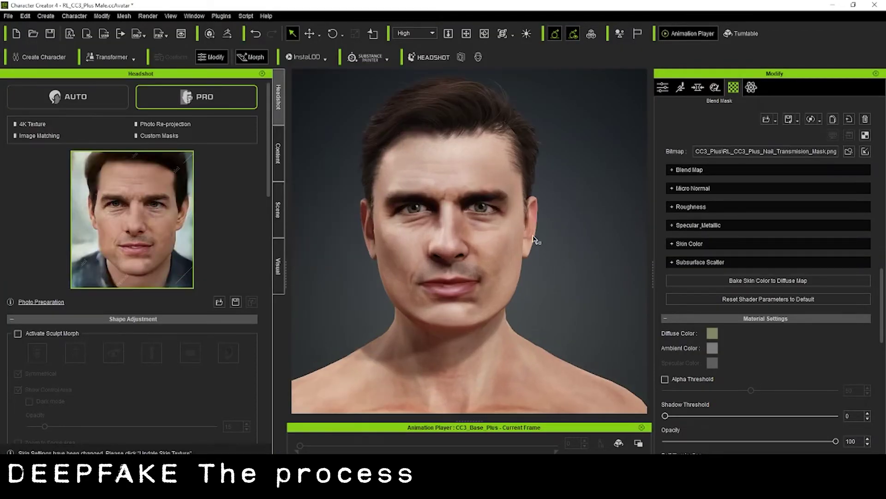
mouse_move(588, 240)
alt+mouse_down()
mouse_move(524, 238)
mouse_move(591, 238)
alt+mouse_up()
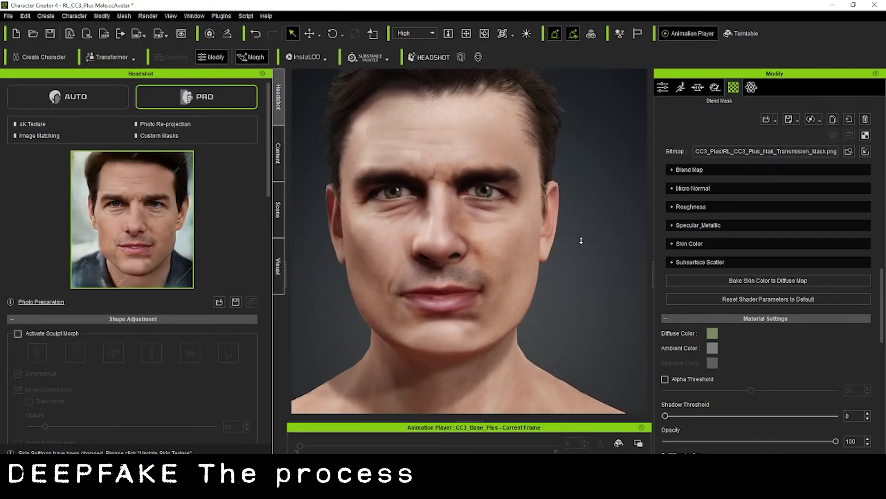
scroll(574, 239, up, 3)
middle_drag(600, 245, 608, 283)
scroll(589, 281, down, 6)
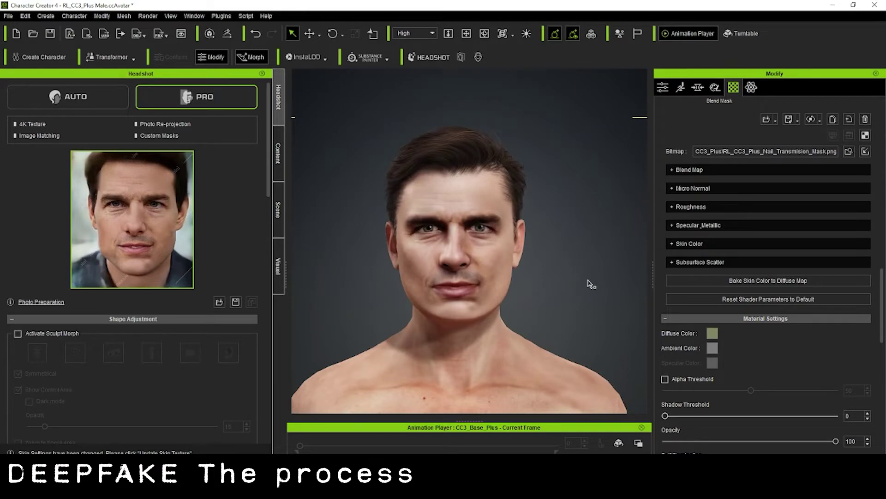
- Filter the whole actor's morphs by "nose", setting Nose Scale to -31 and Nose Height to about -48
click(278, 152)
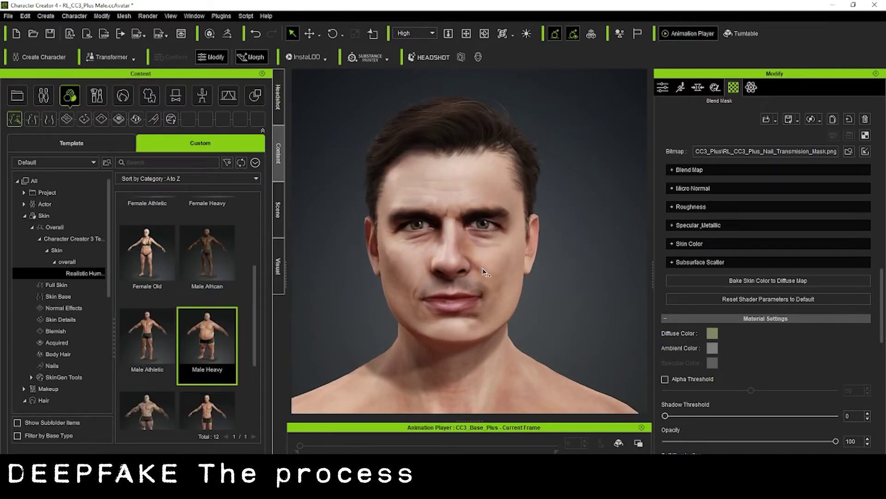
click(698, 87)
click(780, 114)
text(tip)
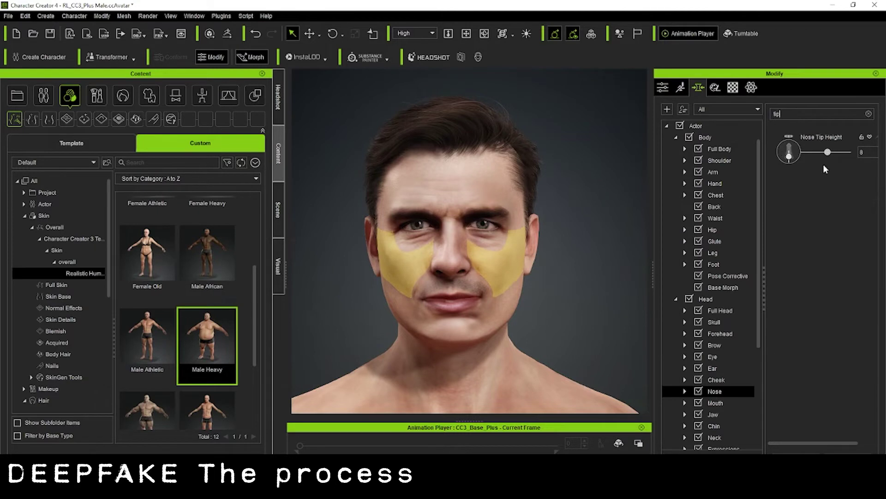
click(704, 127)
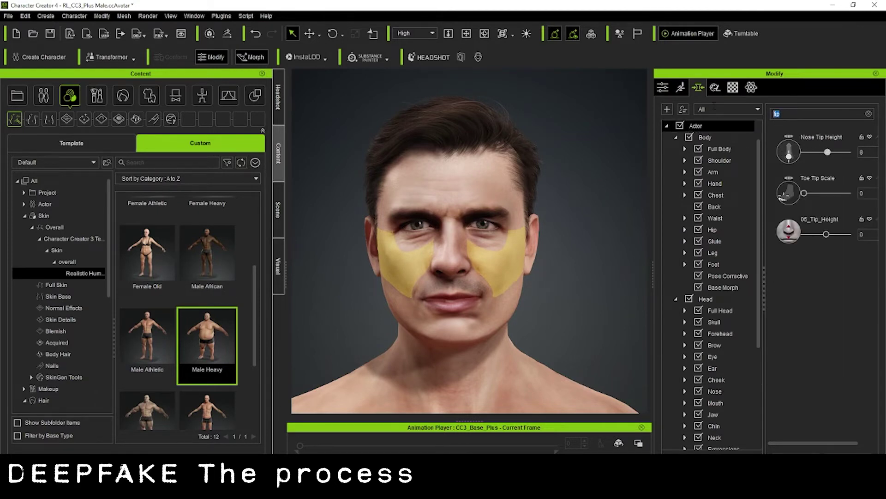
text(nose)
drag(826, 152, 819, 155)
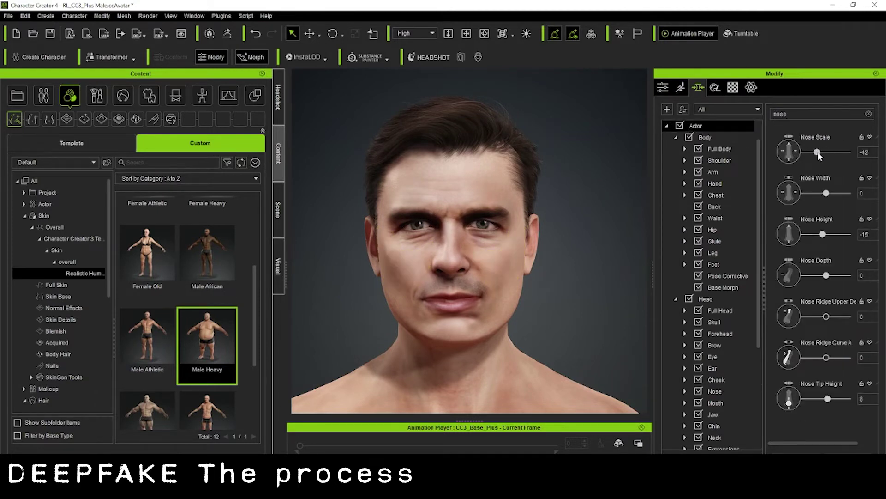
drag(824, 235, 813, 235)
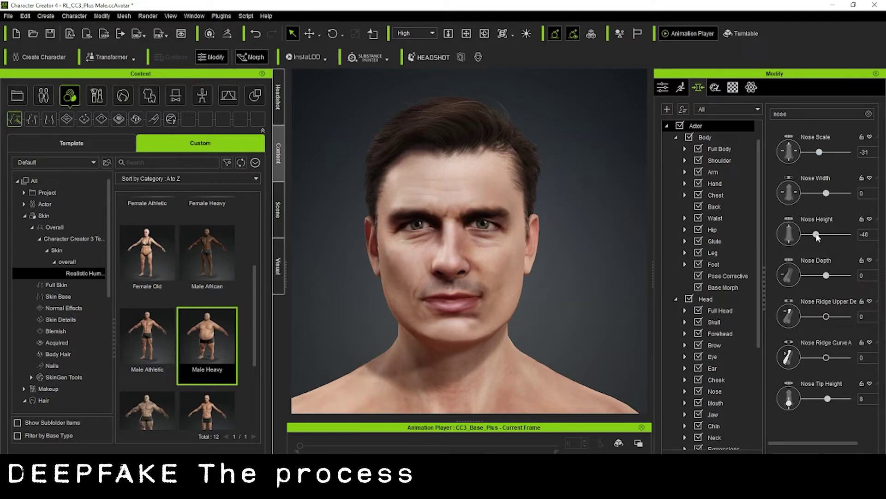
- Filter the morphs by "tip", set Nose Tip Height to 16 and compare the face with the Headshot reference photo
text(tip)
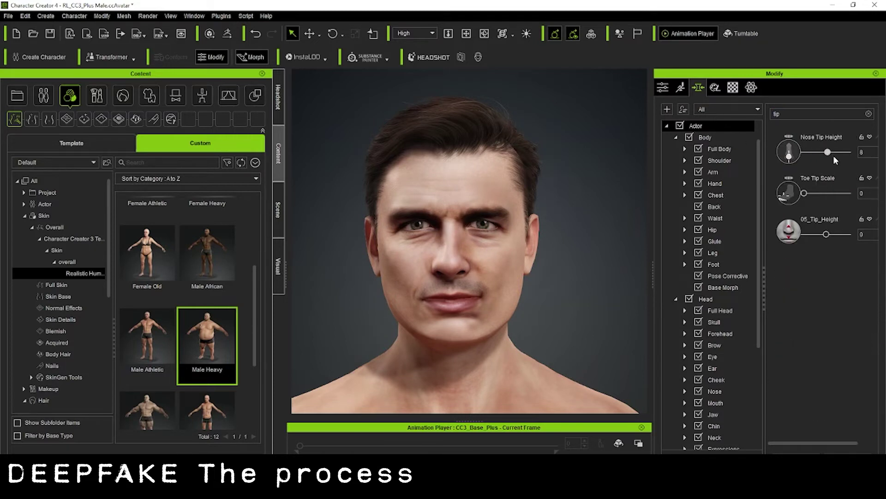
right_drag(543, 185, 567, 224)
scroll(574, 245, up, 3)
click(278, 98)
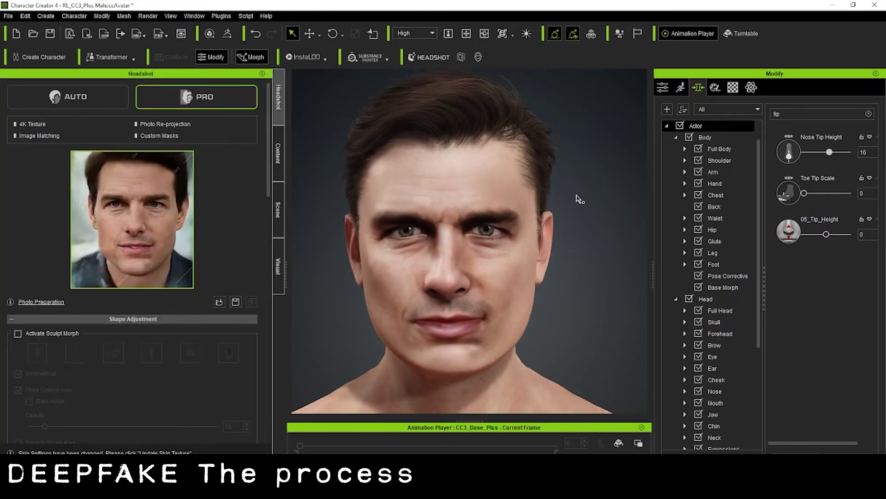
- Save the Character Creator project to the Desktop as TomCruise
key(ctrl+s)
click(38, 79)
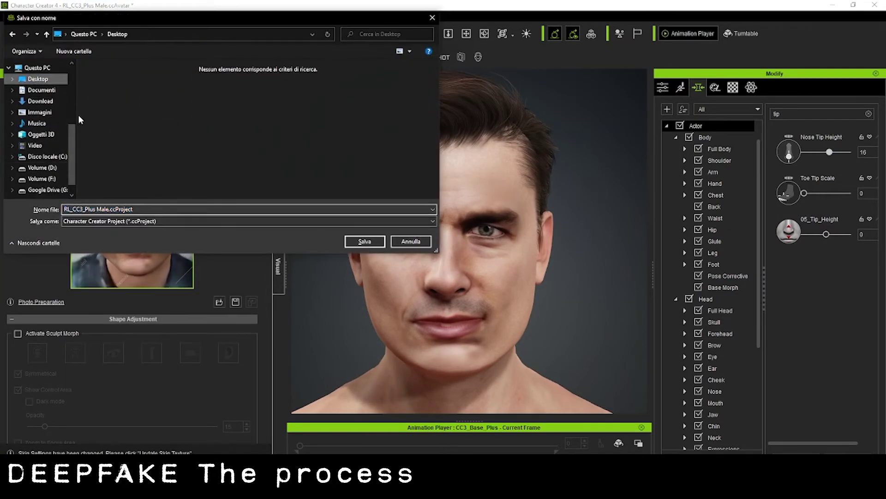
text(TomC)
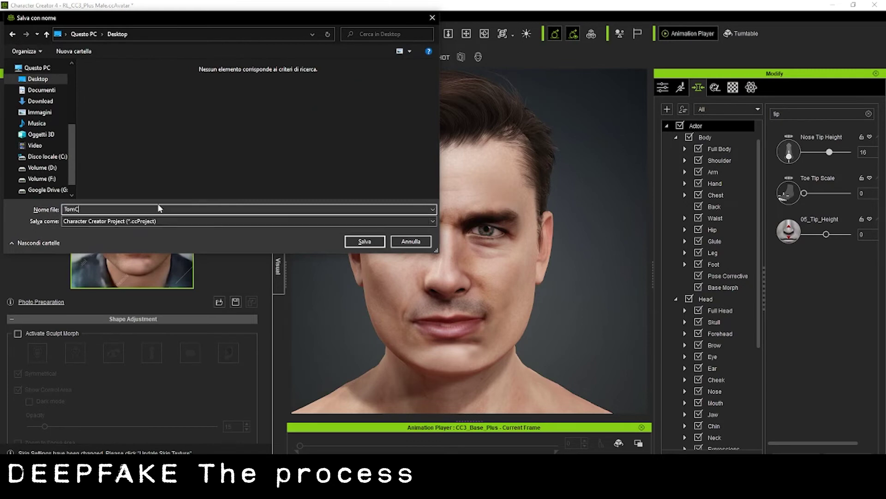
text(ruise)
key(Return)
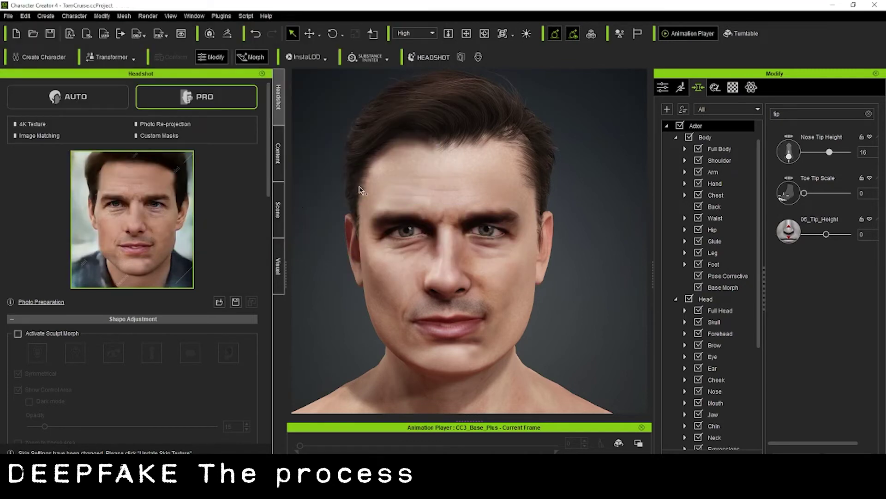
- Examine the avatar's upper body and face at several distances, and return to the skin content library
scroll(592, 213, down, 5)
scroll(528, 250, down, 2)
middle_drag(509, 301, 507, 159)
right_drag(490, 185, 511, 212)
middle_drag(511, 212, 500, 232)
scroll(500, 231, up, 3)
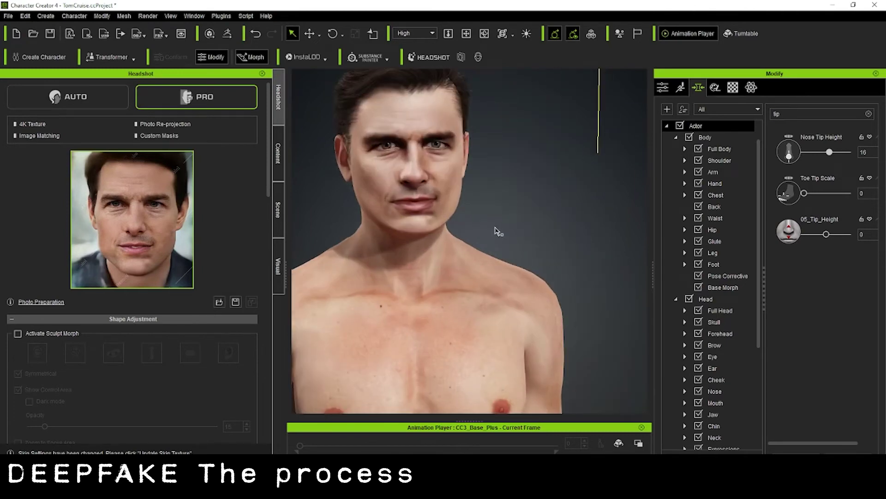
scroll(497, 232, up, 6)
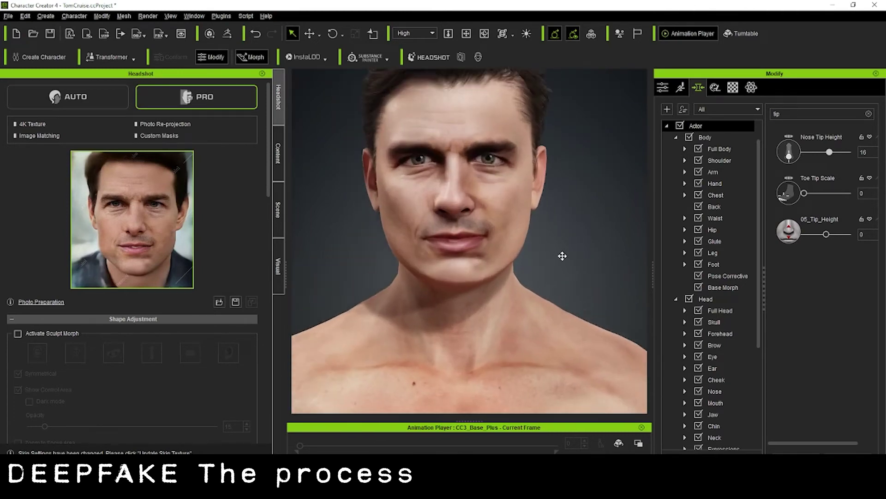
click(281, 141)
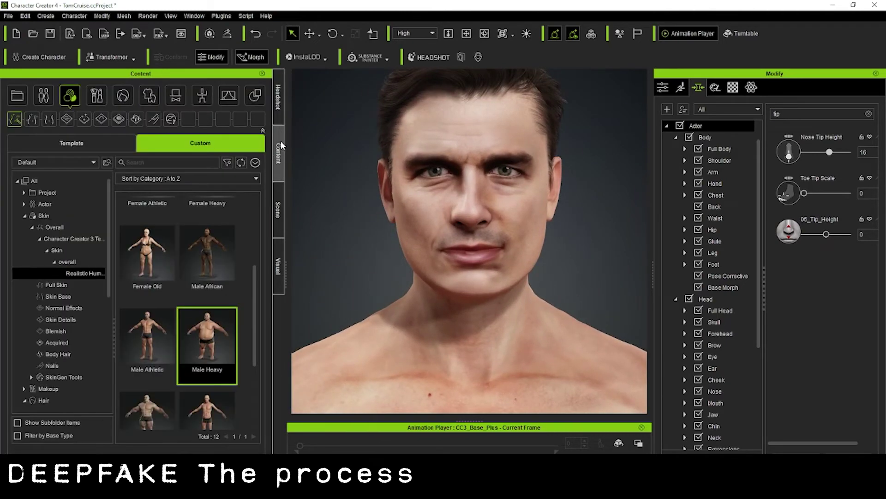
- Dress the avatar in Boxers_A from the underwear templates and check the fit
click(149, 95)
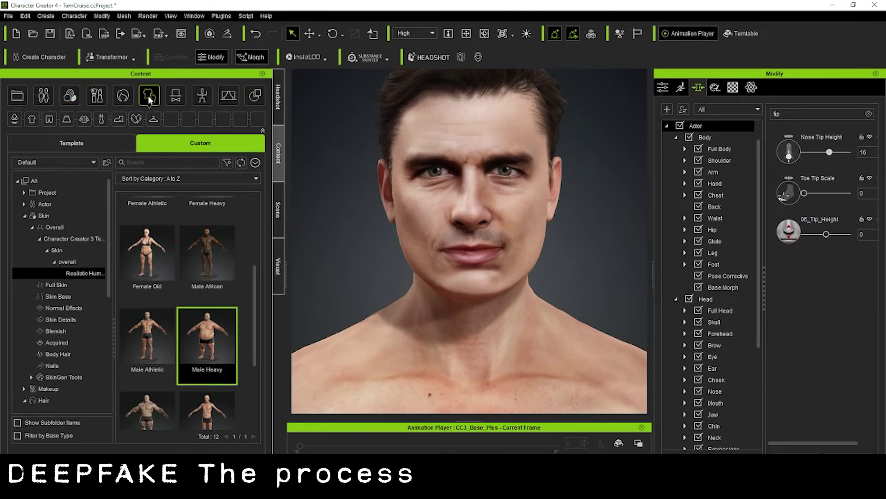
click(88, 144)
click(23, 290)
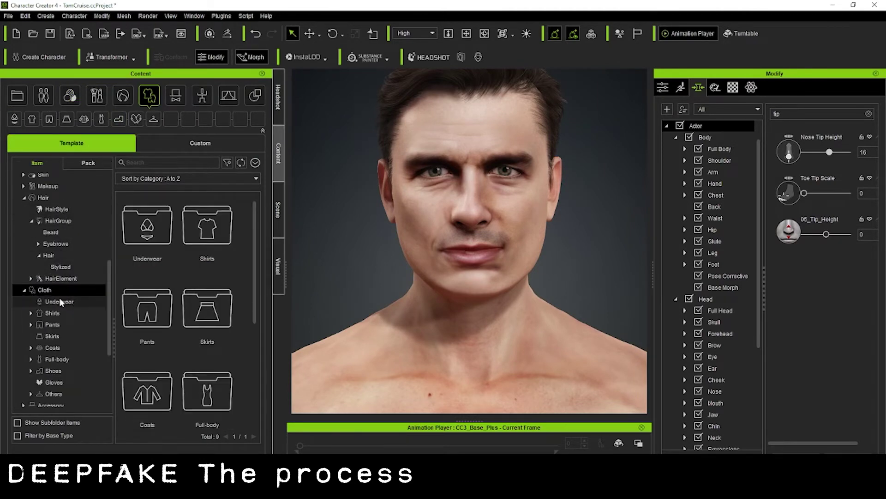
click(60, 301)
double_click(143, 226)
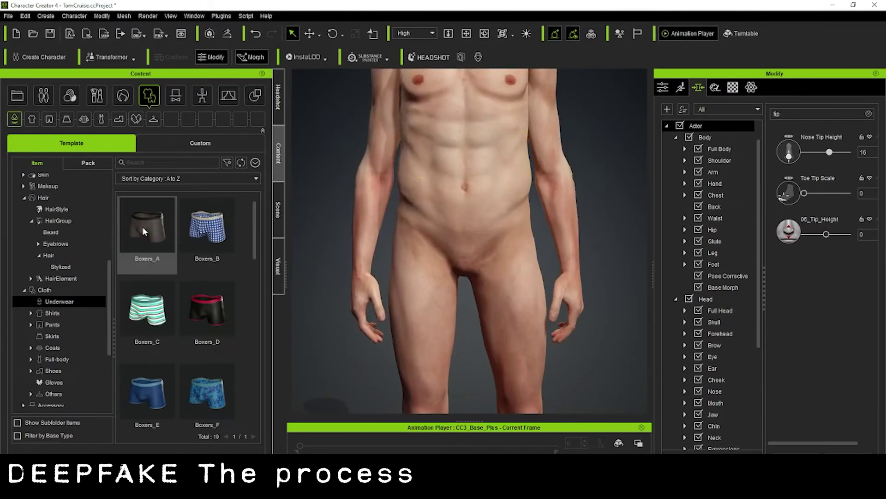
right_drag(195, 249, 606, 309)
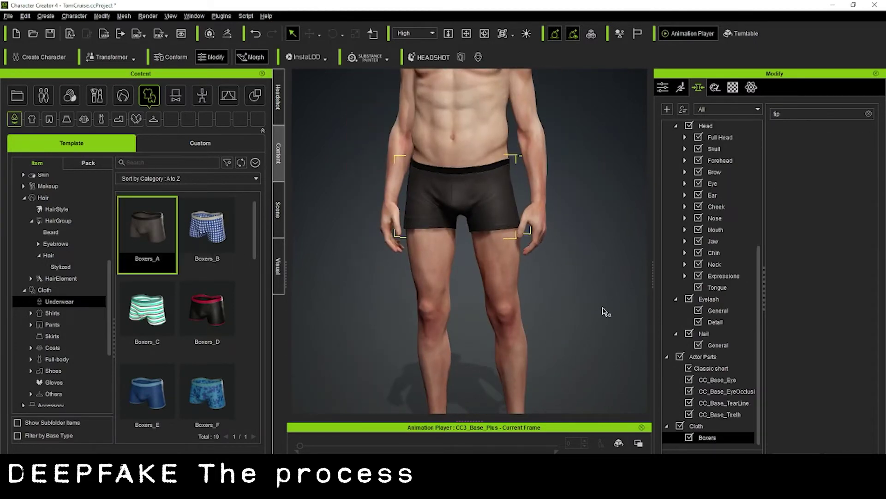
middle_drag(605, 309, 580, 259)
right_drag(581, 258, 581, 231)
scroll(527, 204, up, 3)
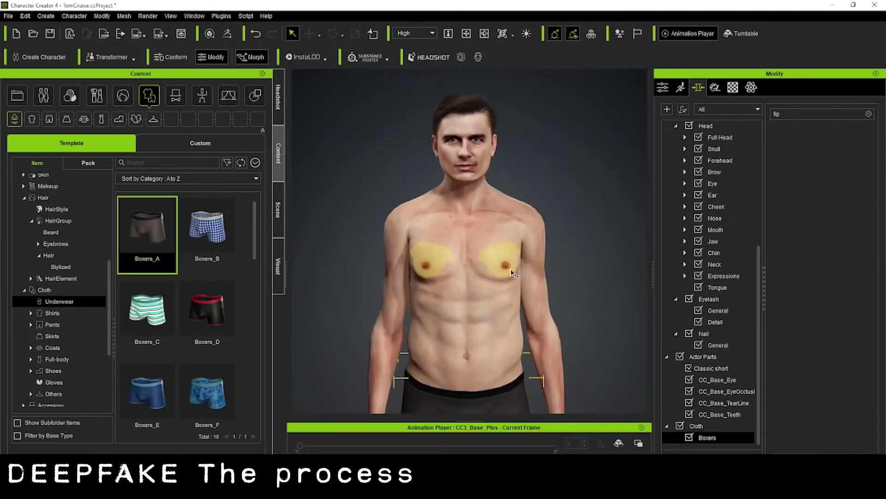
- Browse the shirt, coat, skirt and pants templates for clothing that suits the avatar
click(505, 259)
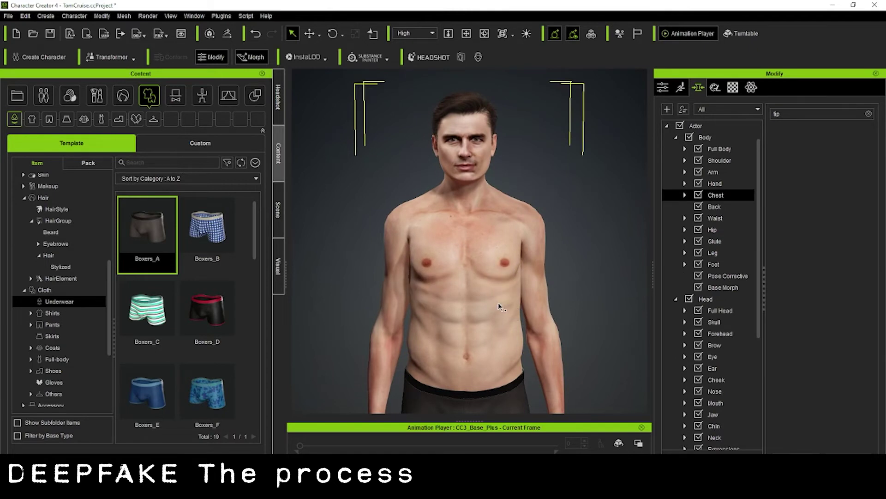
click(504, 323)
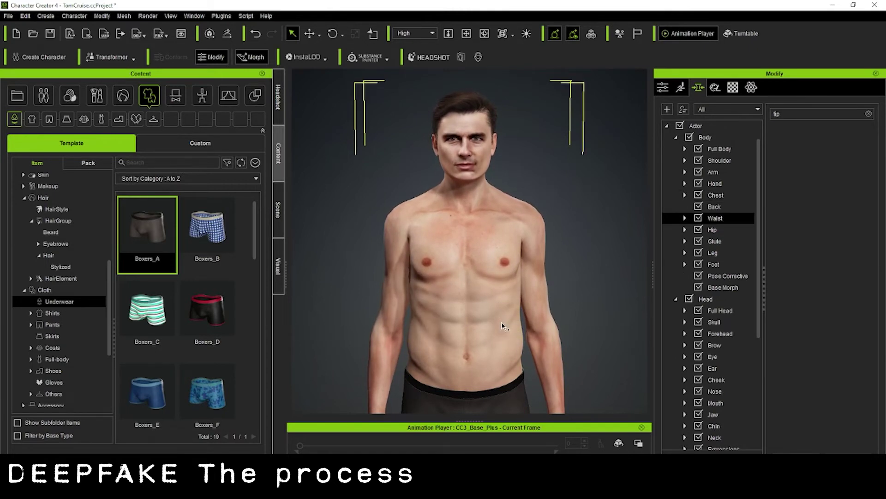
click(52, 313)
scroll(220, 305, down, 1)
scroll(220, 305, down, 8)
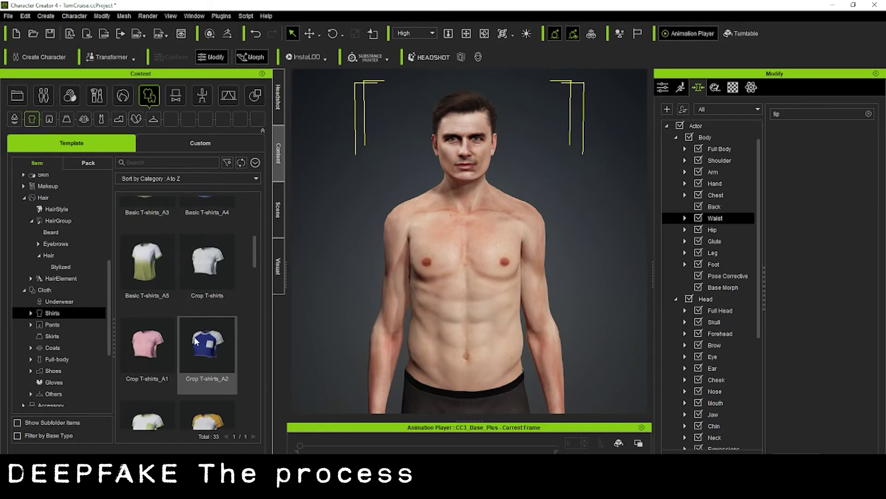
scroll(191, 329, down, 1)
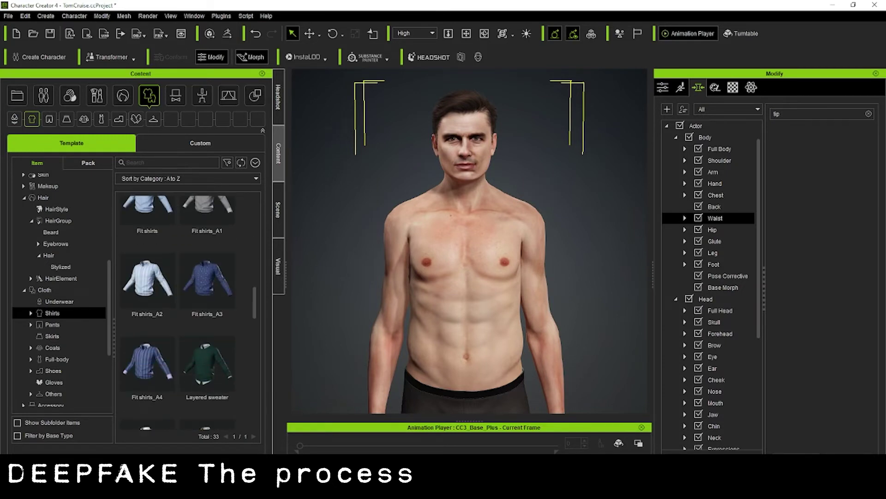
click(52, 347)
click(63, 336)
click(61, 325)
- Dress the avatar in the Layered sweater from the shirt templates
click(59, 313)
scroll(197, 289, down, 4)
drag(255, 256, 247, 305)
double_click(212, 325)
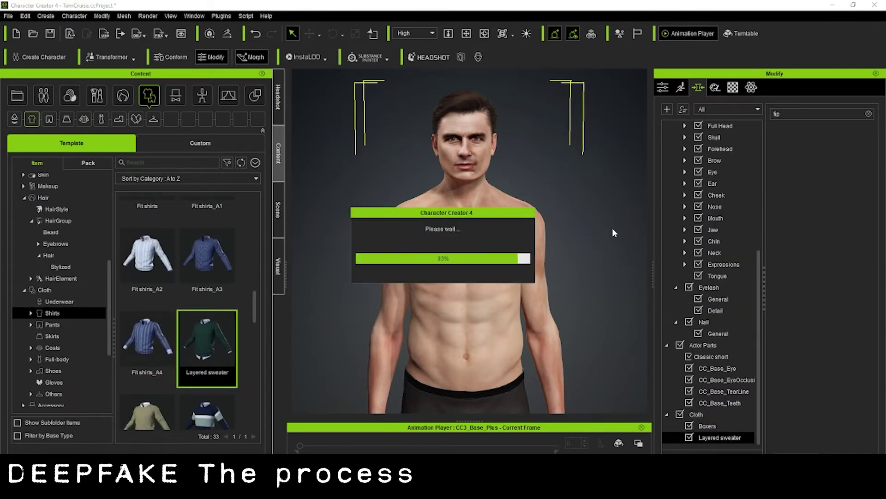
middle_drag(587, 258, 574, 178)
right_drag(573, 178, 484, 240)
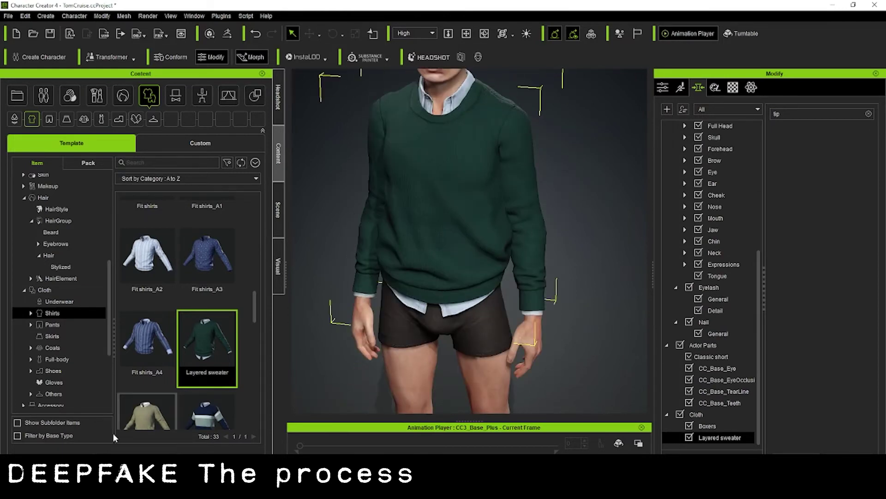
- Apply Layered sweater_A2 to the sweater, replacing its material only
click(137, 432)
double_click(196, 414)
click(451, 271)
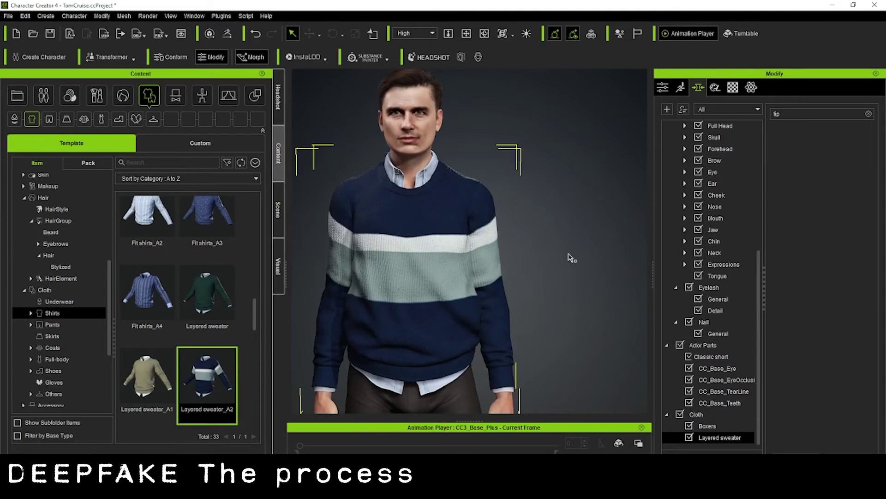
- Add Slim fit pants_A1 to the avatar and inspect the outfit
click(82, 323)
scroll(206, 350, down, 6)
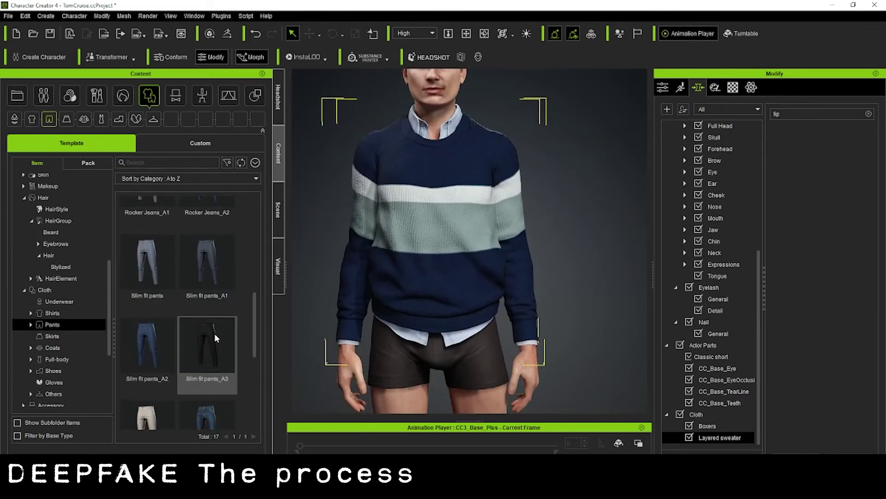
double_click(208, 271)
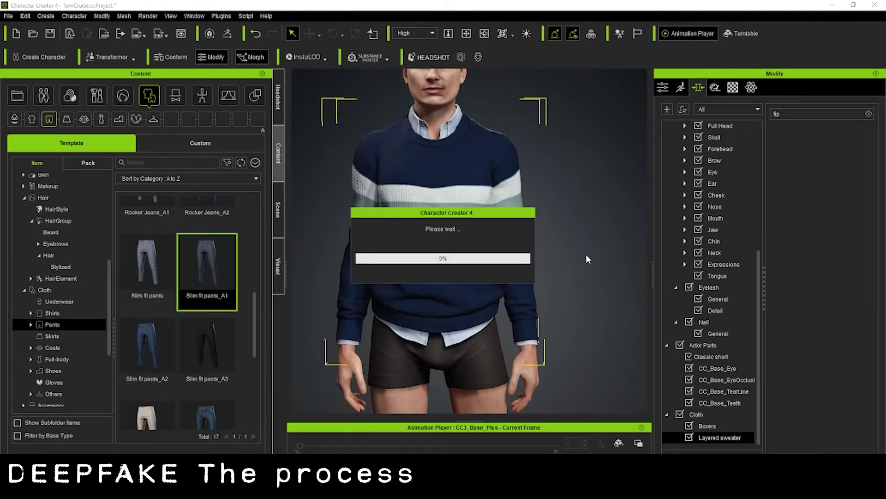
middle_drag(565, 139, 564, 162)
right_drag(563, 162, 350, 194)
middle_drag(462, 92, 480, 246)
right_drag(480, 245, 243, 267)
right_drag(618, 247, 487, 242)
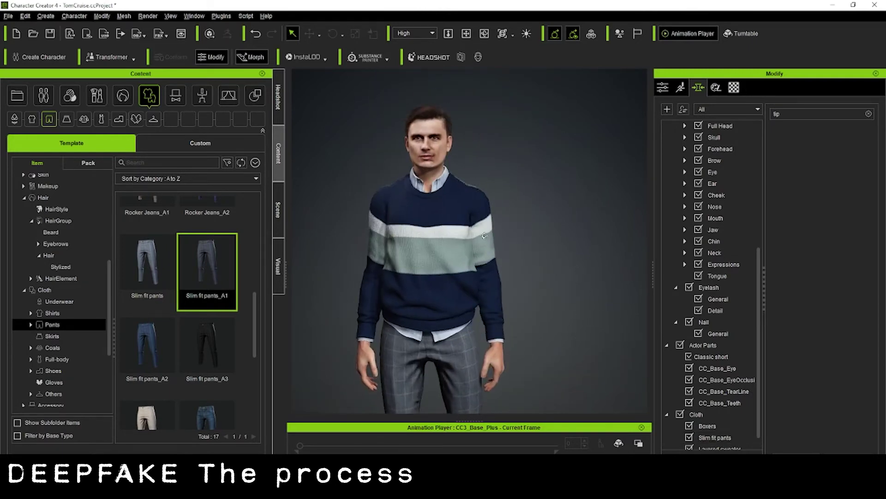
- Put High Heels_A1 from the shoe templates on the avatar and inspect the feet
click(53, 370)
scroll(224, 263, down, 2)
scroll(224, 264, down, 5)
drag(257, 366, 257, 331)
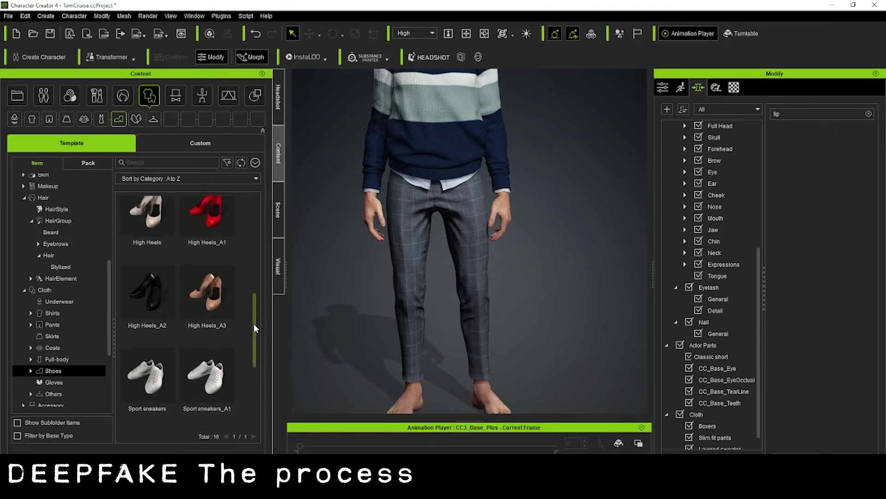
drag(207, 233, 482, 332)
middle_drag(566, 349, 547, 281)
right_drag(547, 281, 519, 271)
scroll(518, 271, down, 3)
middle_drag(519, 272, 540, 277)
right_drag(540, 277, 570, 295)
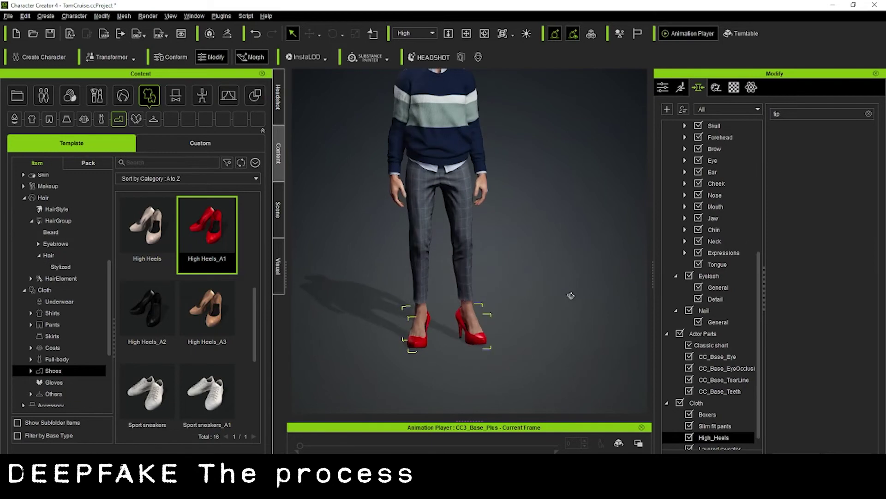
- Replace the high heels with Sport sneakers_A3, try Sport sneakers_A4 and switch back to Sport sneakers_A3
scroll(198, 362, down, 5)
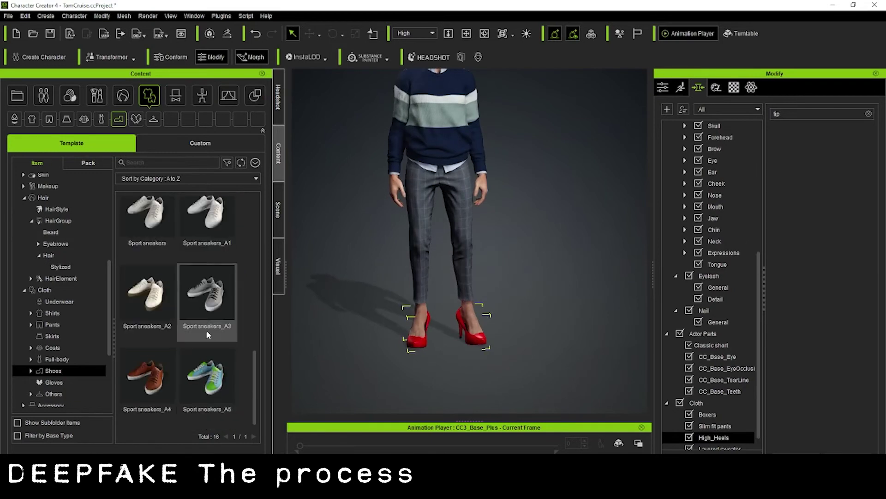
drag(207, 334, 386, 293)
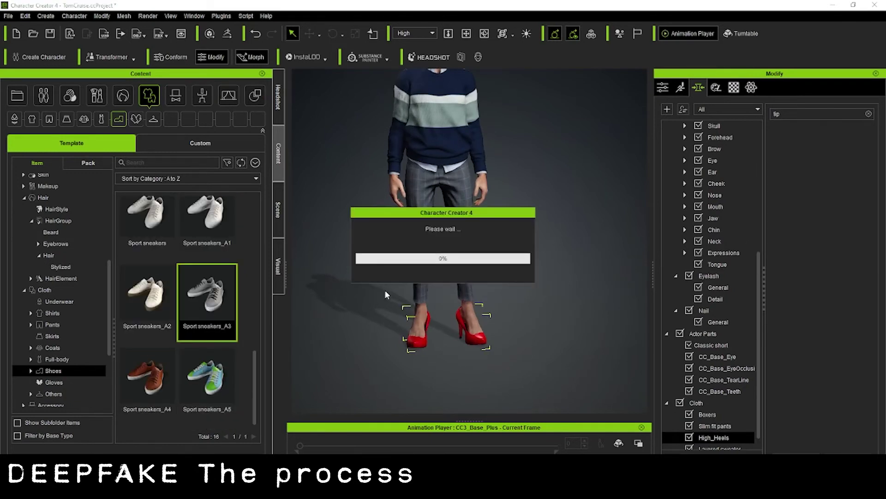
double_click(163, 387)
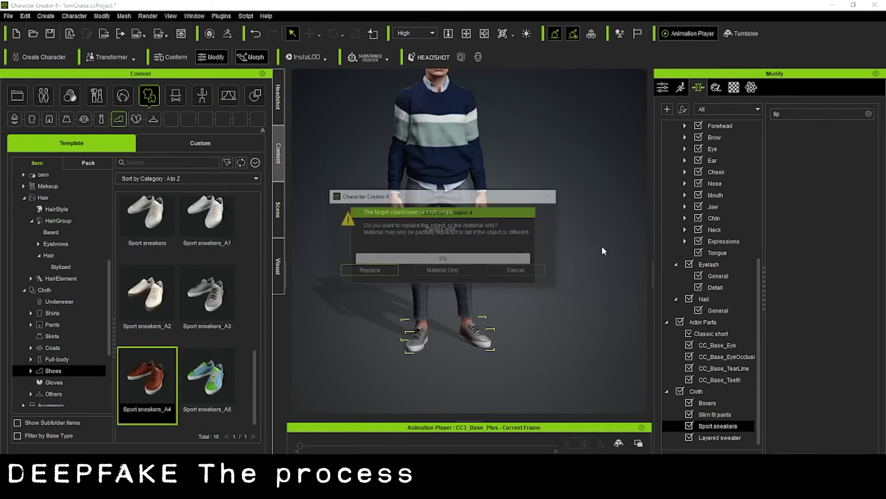
click(360, 271)
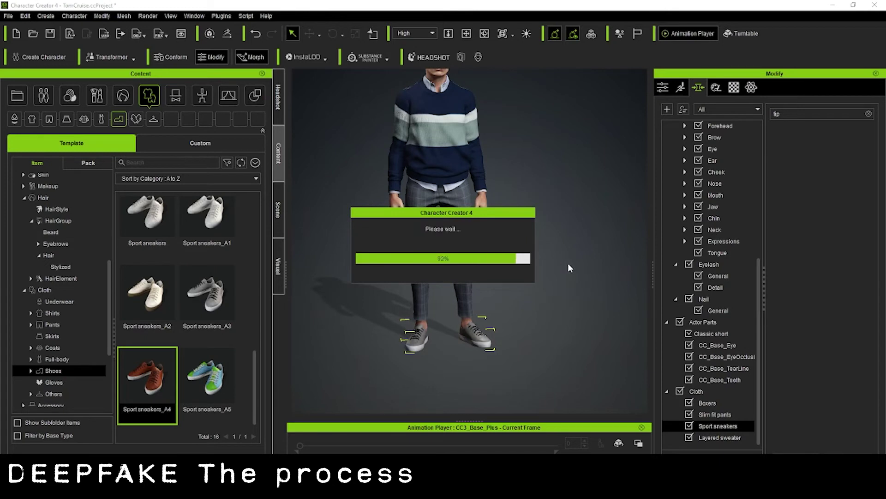
drag(206, 295, 408, 283)
click(373, 272)
- Save the Character Creator project with the dressed avatar
alt+middle_drag(541, 252, 538, 289)
alt+drag(538, 289, 614, 262)
key(ctrl+s)
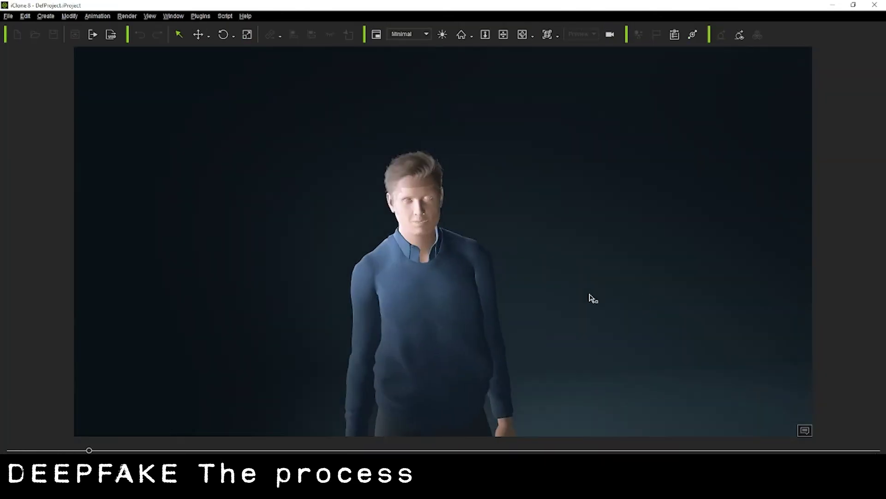
- Examine the dressed avatar in iClone from several distances and angles during playback, and stop the playback
scroll(637, 294, down, 3)
alt+middle_drag(549, 319, 566, 240)
alt+drag(632, 251, 547, 236)
scroll(531, 217, up, 1)
alt+middle_drag(510, 181, 531, 277)
scroll(554, 274, up, 5)
alt+drag(635, 265, 467, 271)
alt+middle_drag(467, 273, 528, 245)
scroll(528, 245, up, 1)
right_drag(532, 248, 576, 261)
scroll(573, 260, down, 3)
alt+drag(573, 261, 573, 302)
alt+middle_drag(570, 319, 568, 266)
scroll(579, 277, down, 1)
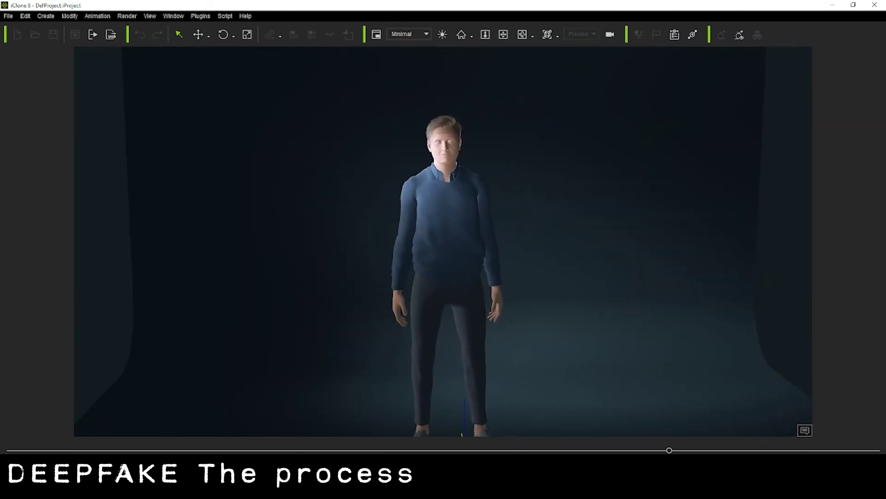
key(space)
- Switch to the Standard workspace with the scene list shown, and set the viewport render quality to High
click(173, 15)
mouse_move(203, 27)
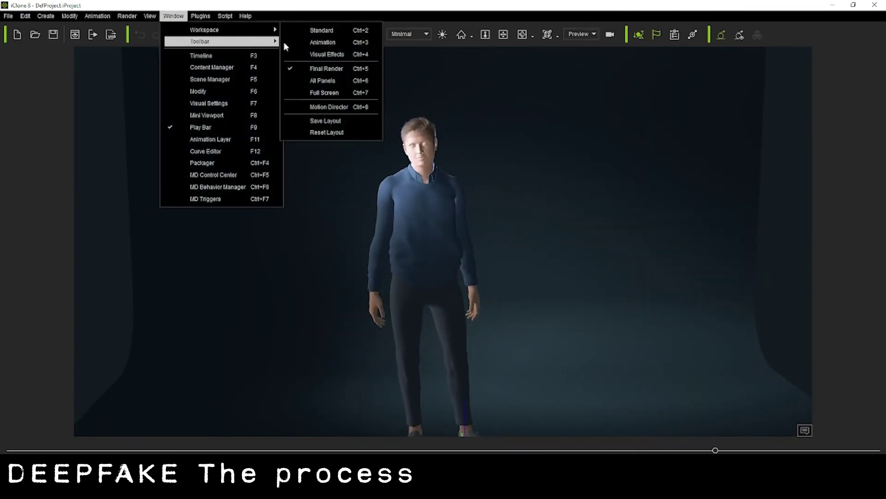
click(311, 33)
click(281, 180)
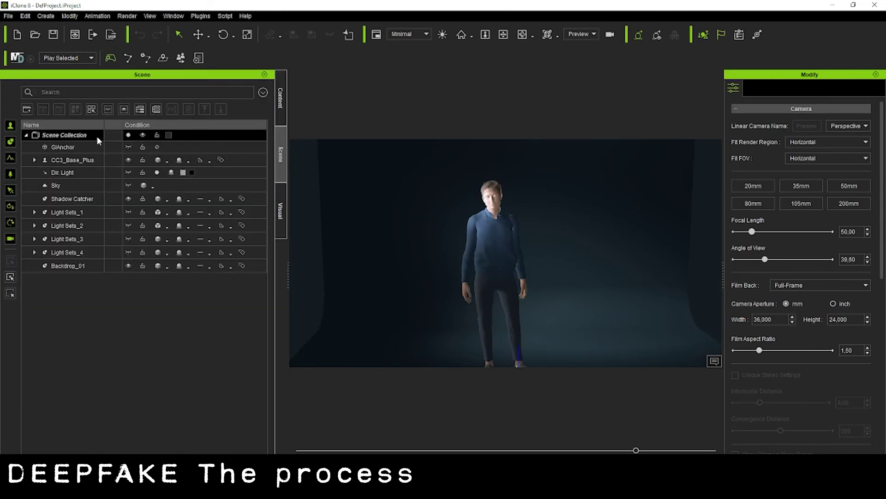
click(411, 43)
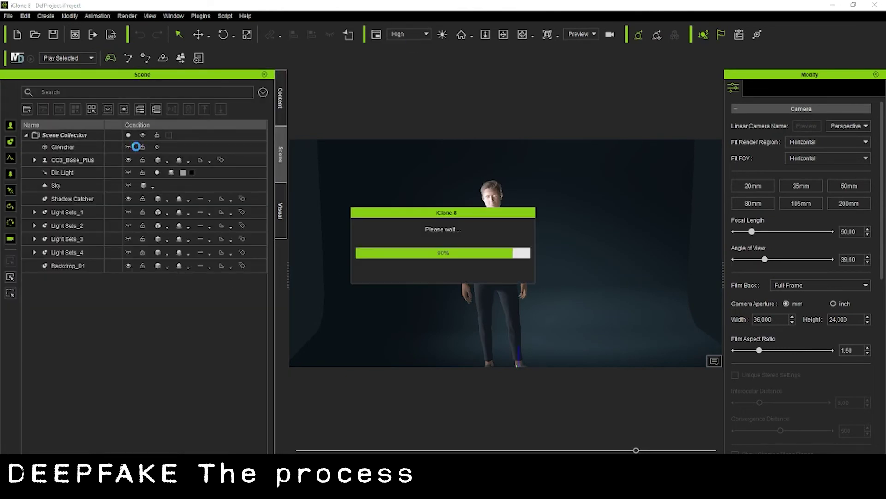
- Preview CC3_Base_Plus in wireframe and bounding-box display, and restore its normal textured display
click(165, 161)
click(202, 198)
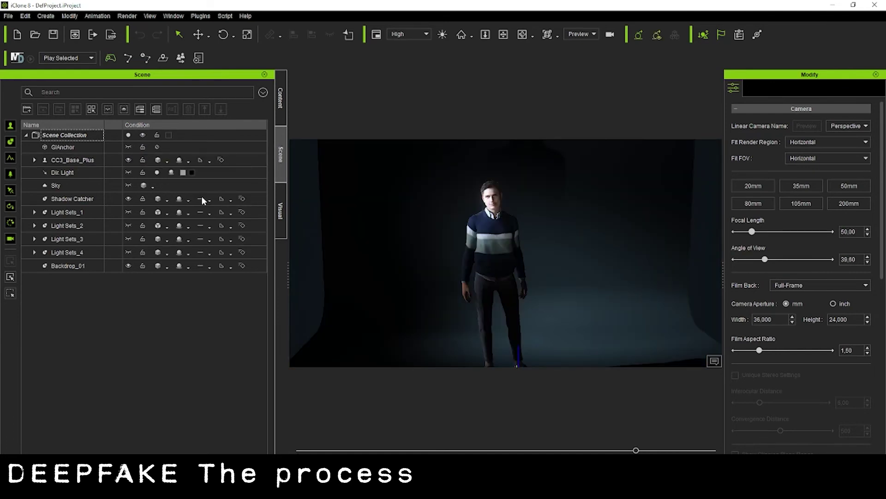
click(166, 161)
click(205, 212)
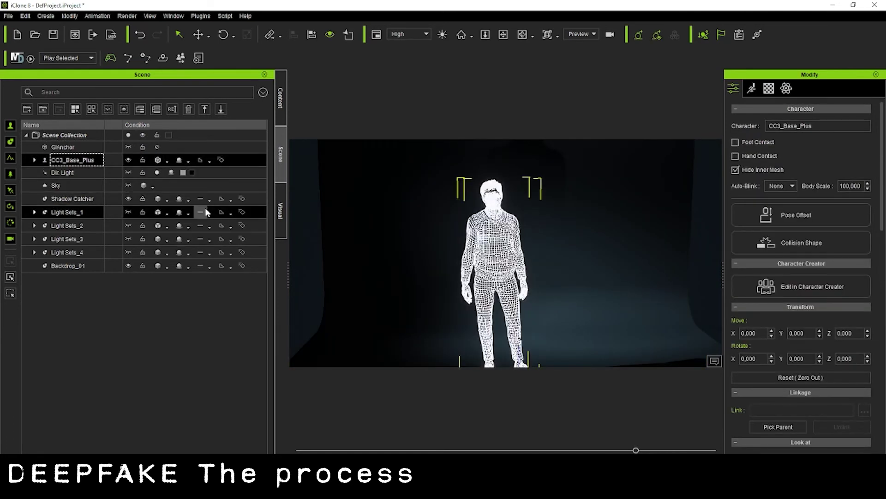
click(159, 160)
click(158, 160)
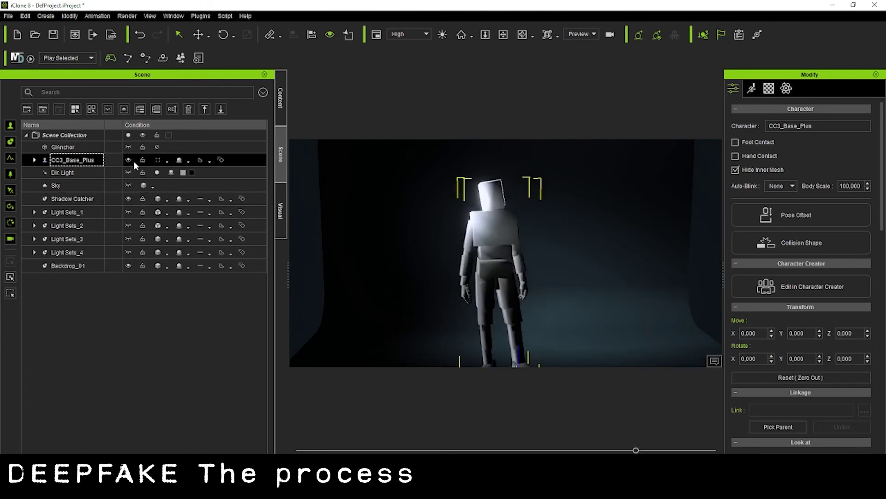
click(167, 162)
click(203, 175)
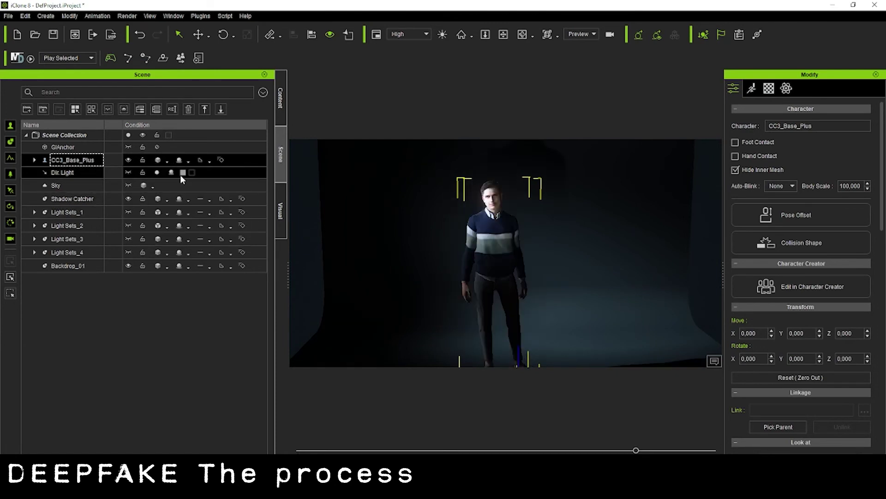
- Cycle CC3_Base_Plus through its display styles, including wireframe, and switch it to untextured smooth shading
click(161, 162)
click(162, 162)
click(161, 162)
click(162, 161)
click(161, 161)
click(162, 161)
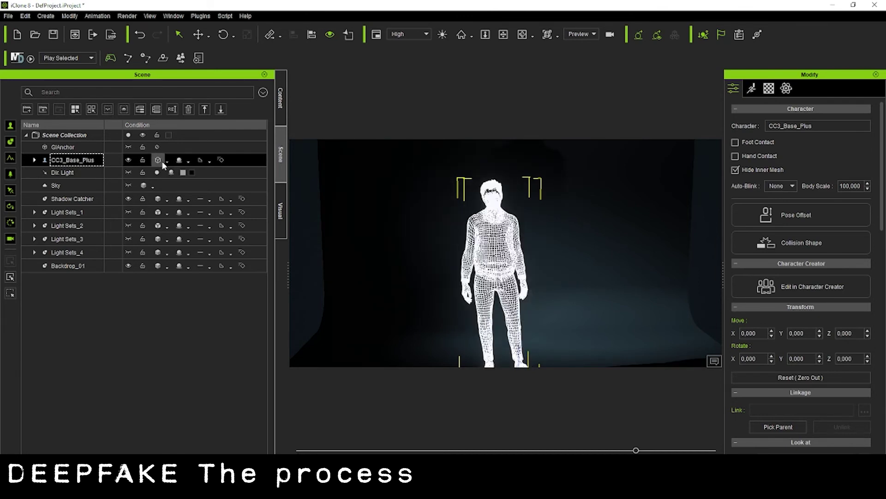
click(167, 162)
click(201, 224)
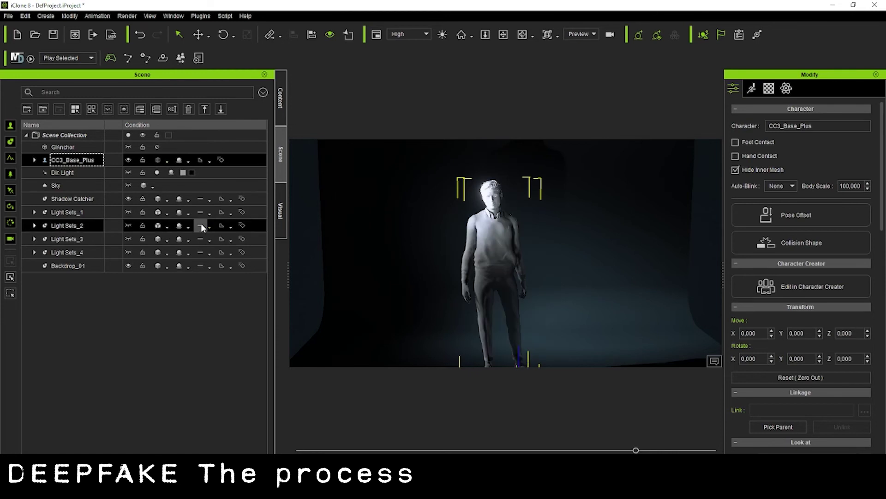
- Show CC3_Base_Plus as simple body blocks and return it to full textures
click(166, 162)
click(194, 236)
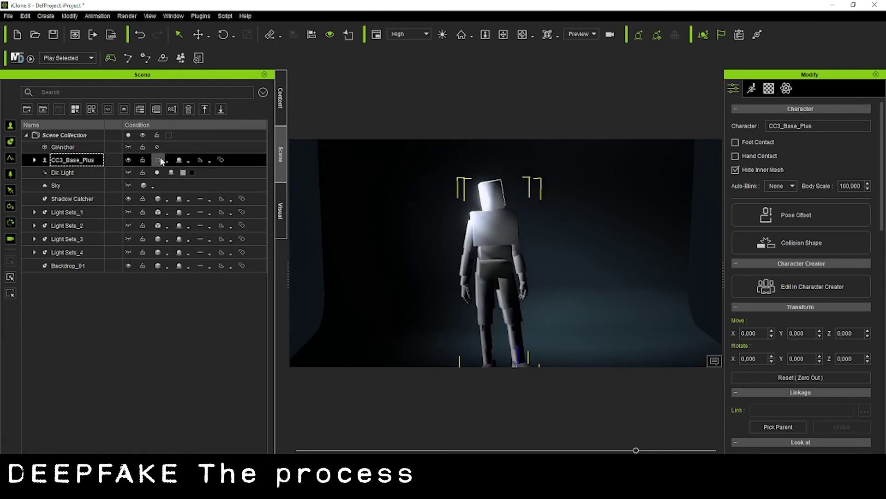
click(190, 162)
click(210, 162)
click(223, 160)
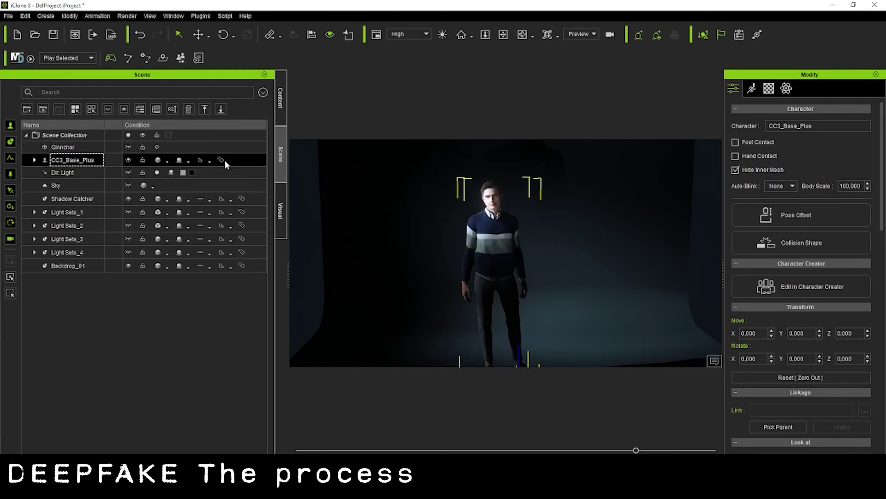
- Hide CC3_Base_Plus, show it again and look at it from closer up
click(516, 275)
click(127, 160)
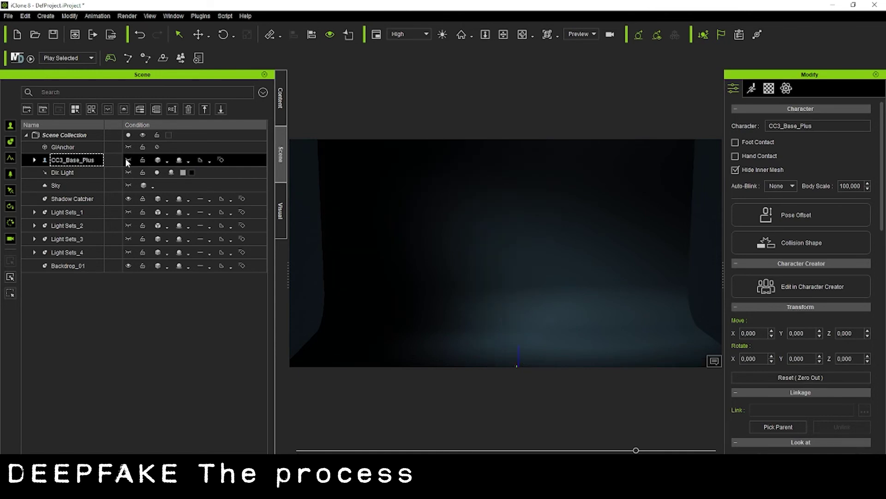
click(127, 160)
scroll(538, 212, up, 2)
scroll(523, 252, up, 4)
middle_drag(538, 212, 497, 211)
scroll(525, 252, down, 3)
- Show the light props of Light Sets_1 to Light Sets_4 and hide them again
click(129, 212)
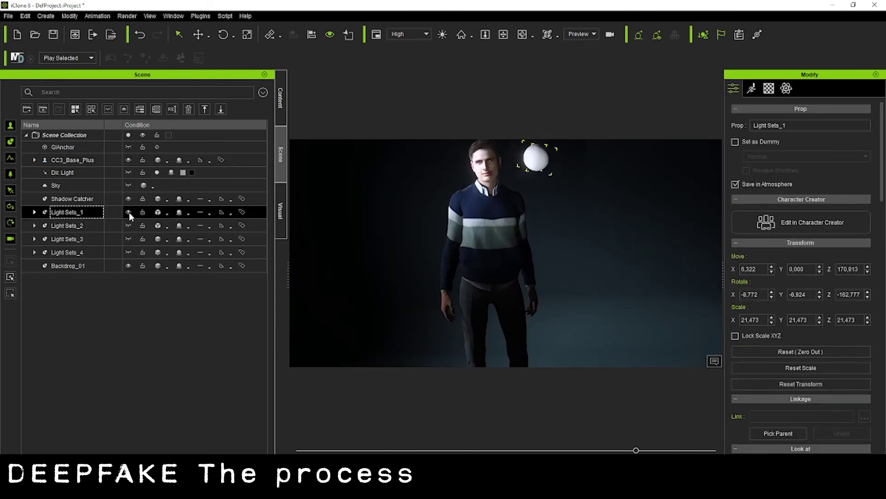
click(129, 226)
click(129, 239)
click(129, 252)
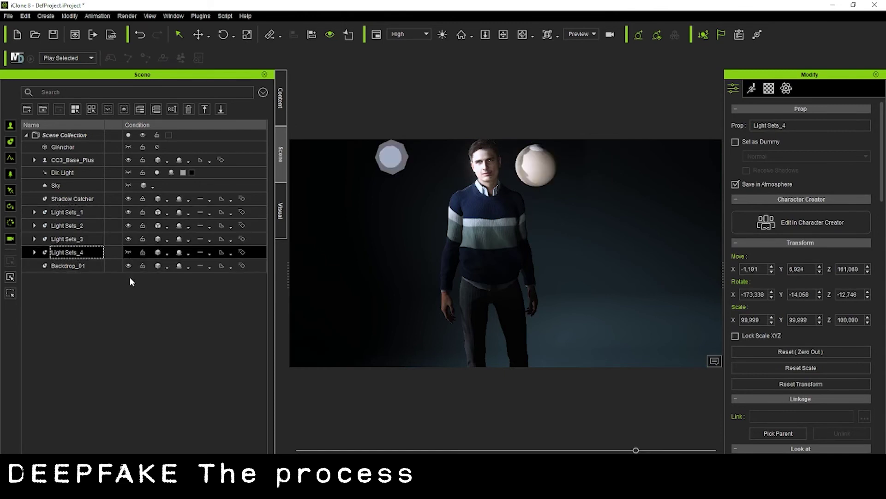
click(130, 239)
click(129, 226)
click(129, 213)
click(129, 253)
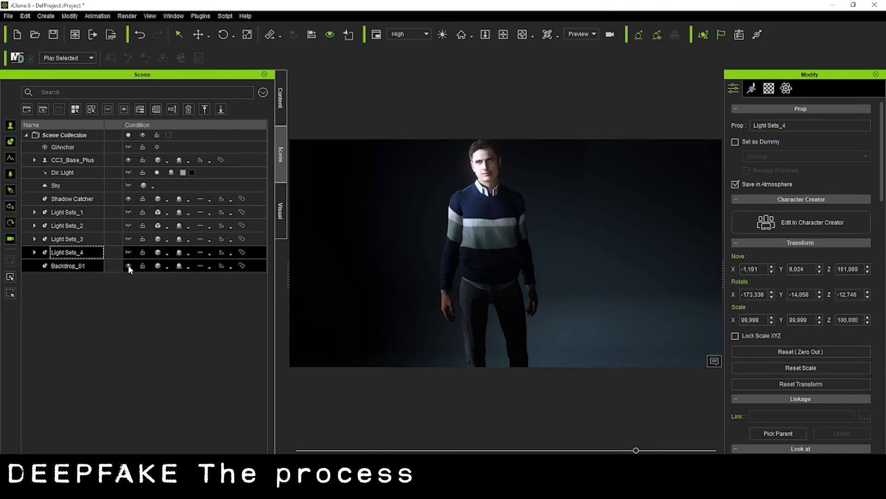
- Toggle the Shadow Catcher's visibility and try the display style options of Light Sets_1
click(129, 199)
click(167, 214)
click(198, 244)
click(168, 213)
click(175, 226)
scroll(556, 210, up, 3)
middle_drag(555, 210, 566, 278)
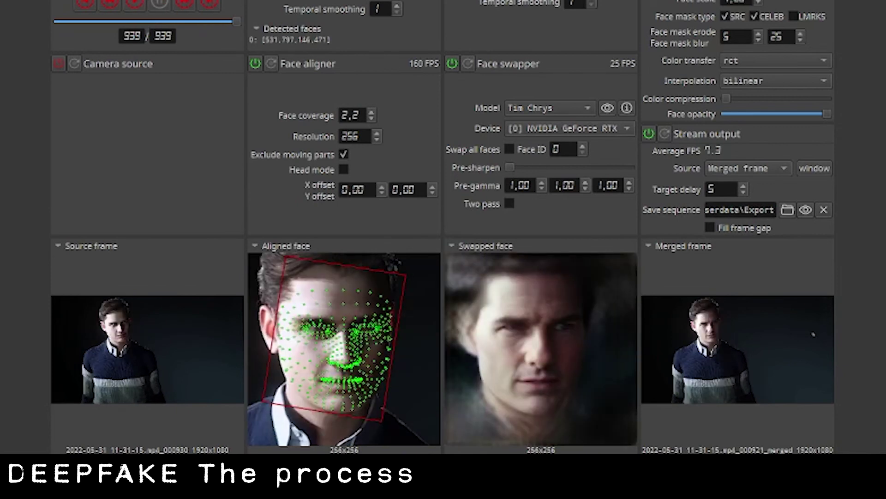
- Switch to DeepFaceLive and play the source frames from the start to swap the avatar's face
click(134, 6)
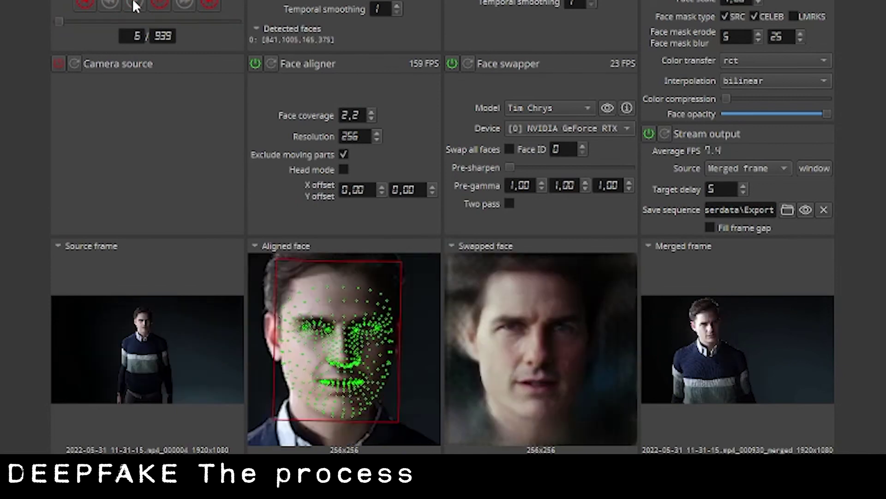